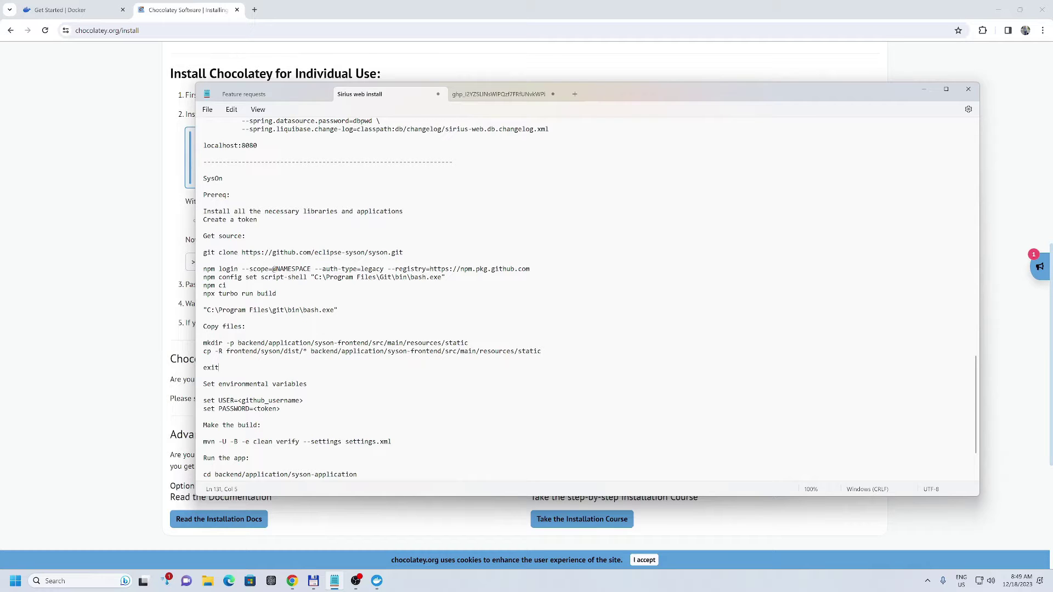
# Step: Open Command Prompt from the Start search and centre its window
pyautogui.scroll(20, 586, 302)
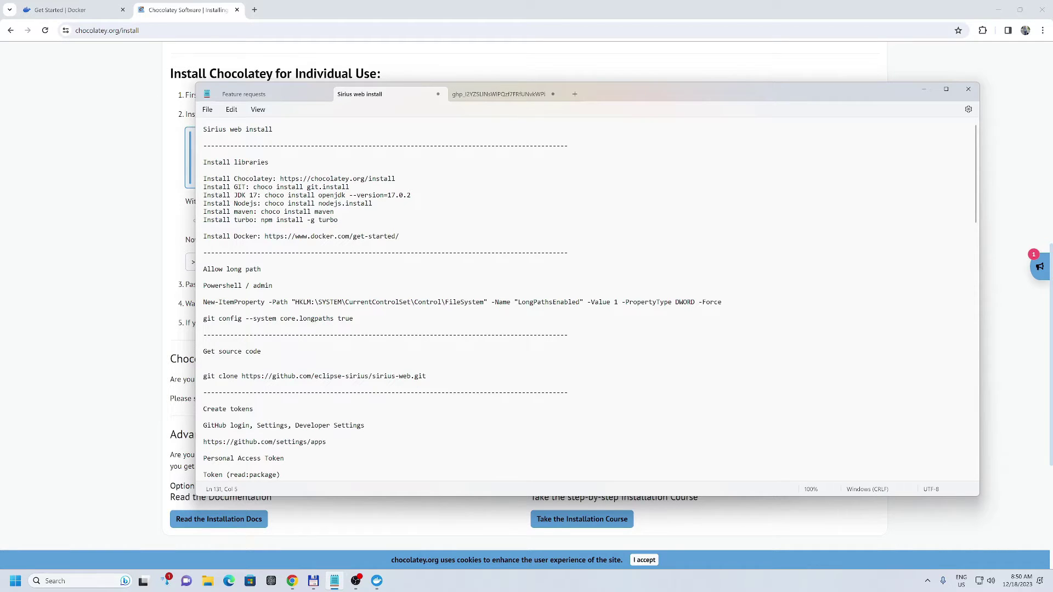
pyautogui.scroll(-5, 589, 301)
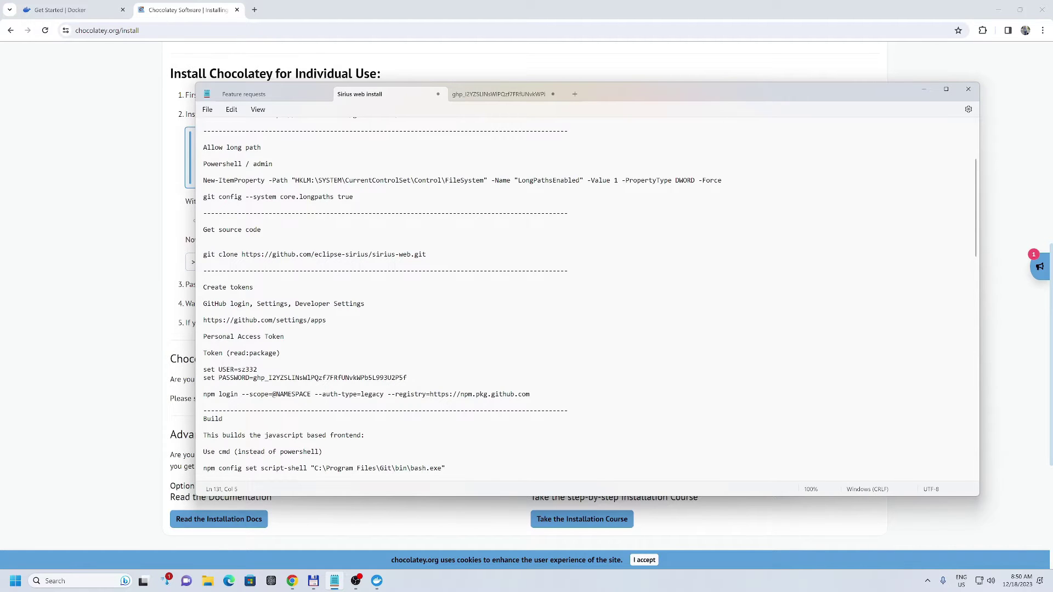
pyautogui.scroll(5, 587, 301)
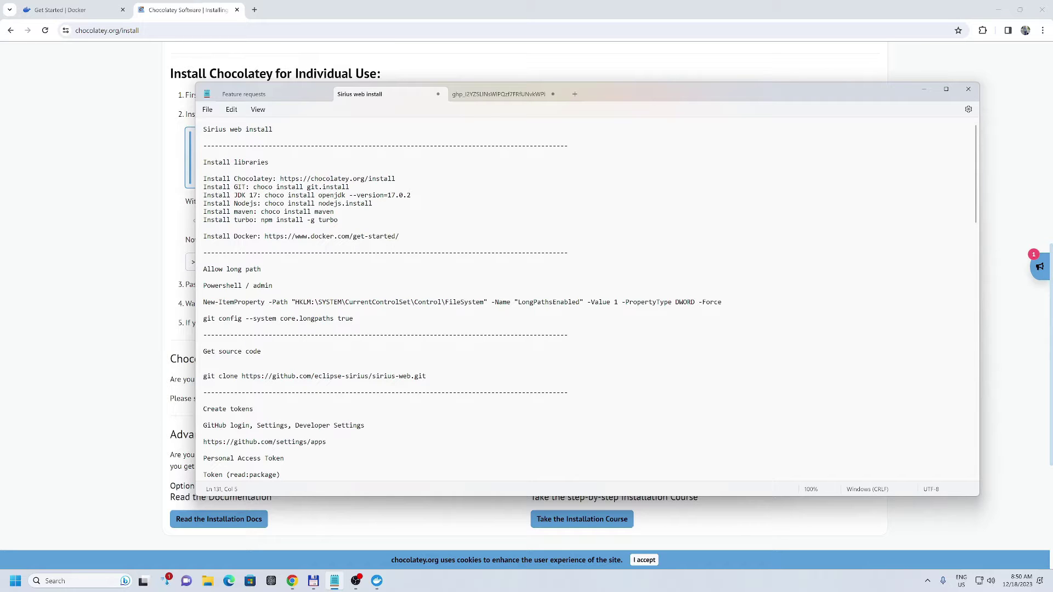
pyautogui.scroll(-10, 589, 301)
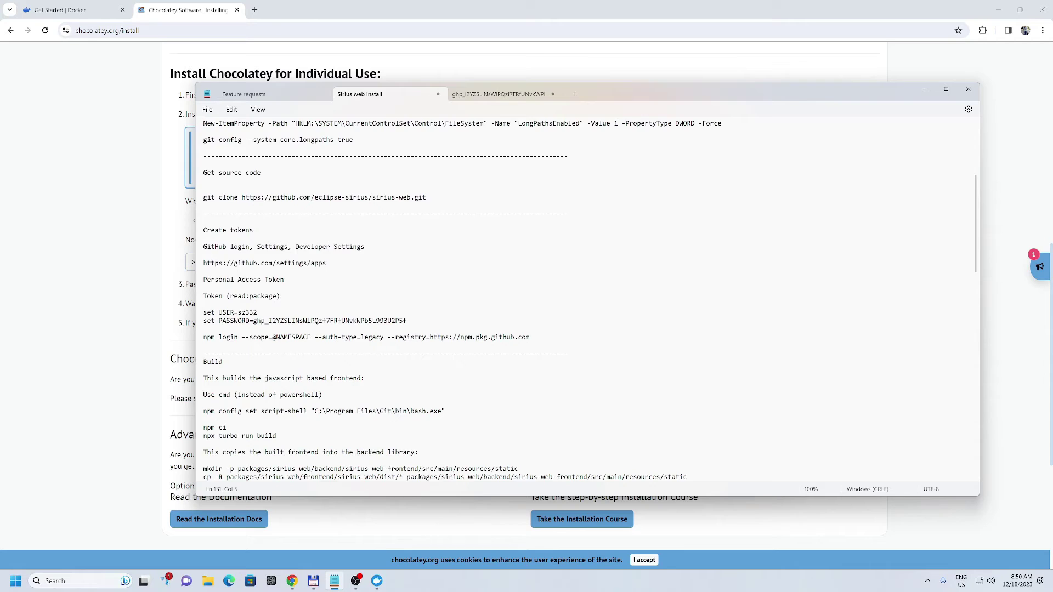
pyautogui.scroll(-15, 590, 301)
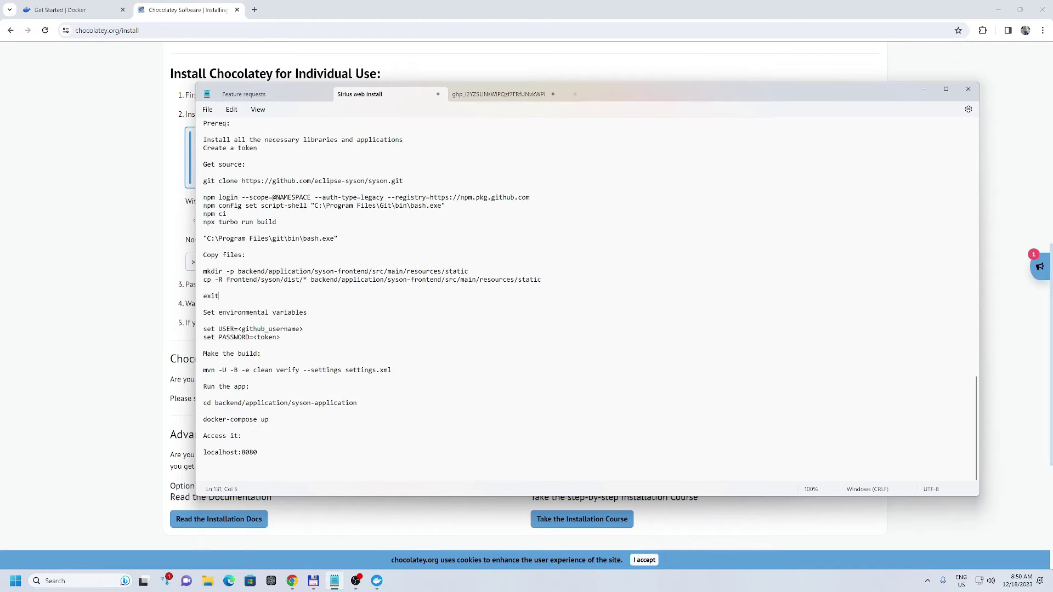
pyautogui.scroll(2, 589, 301)
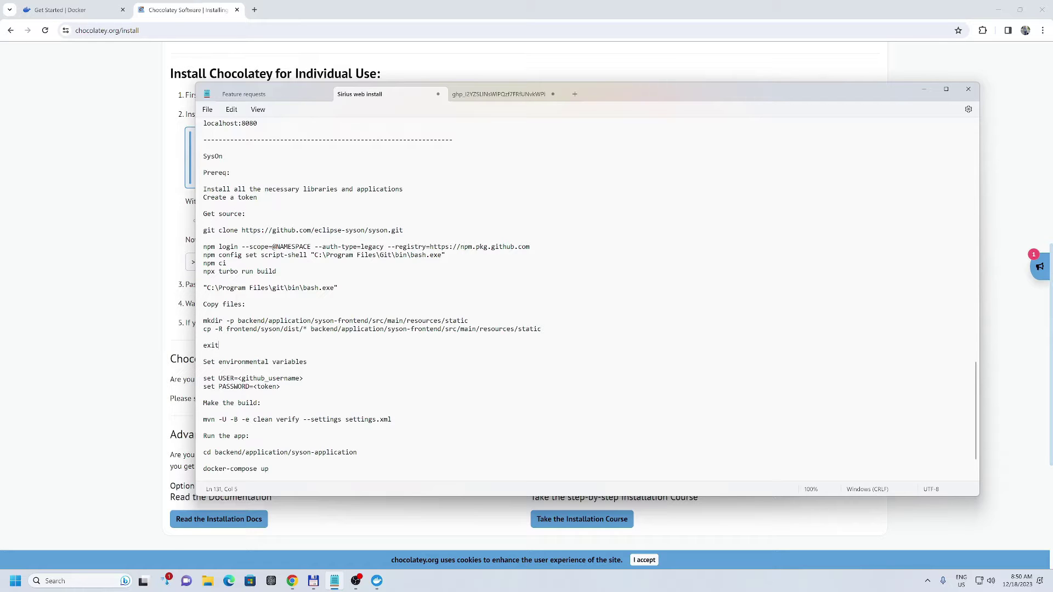
pyautogui.press('super')
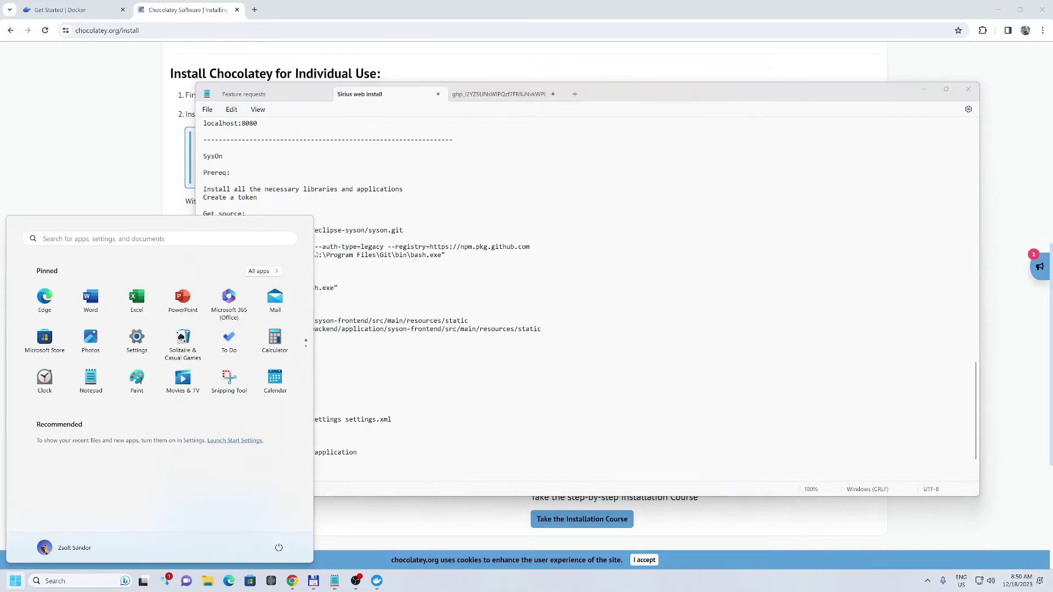
pyautogui.write('cmd')
pyautogui.press('Return')
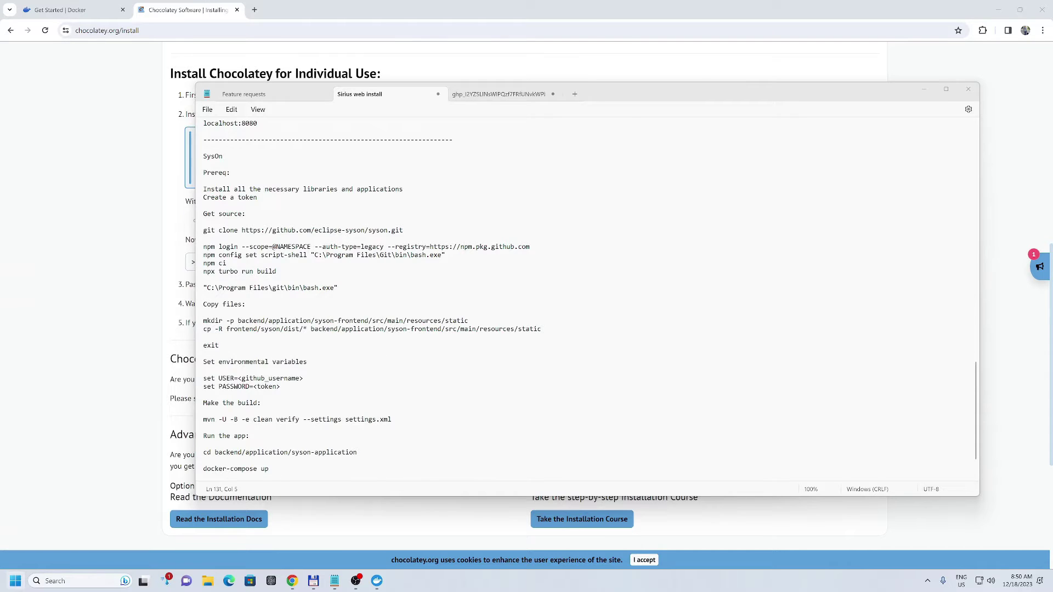
pyautogui.moveTo(322, 86); pyautogui.dragTo(602, 211)
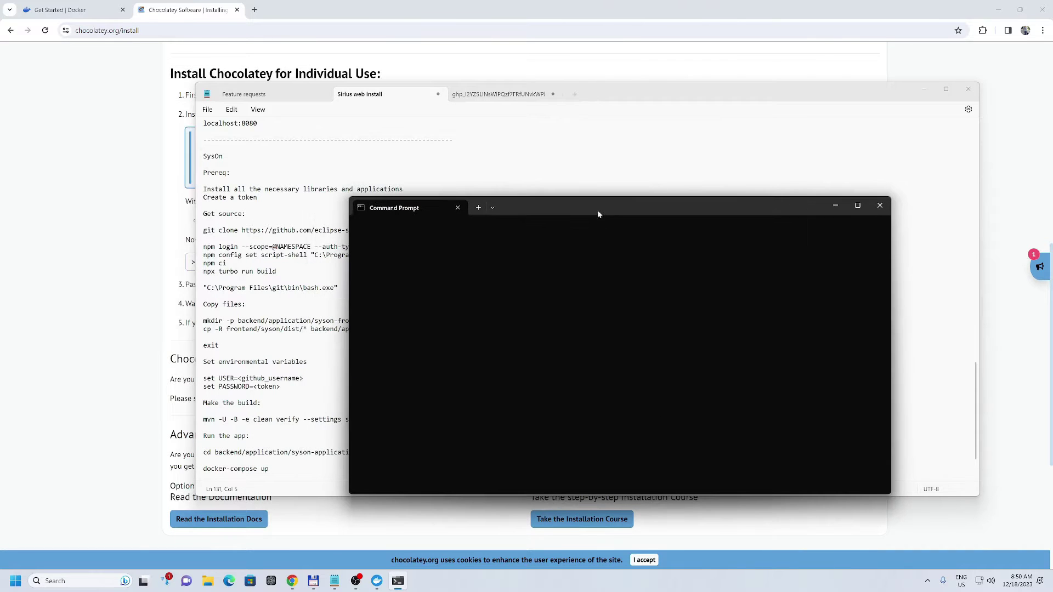
# Step: Change to D:\Development\Demo and clear the console
pyautogui.write('d')
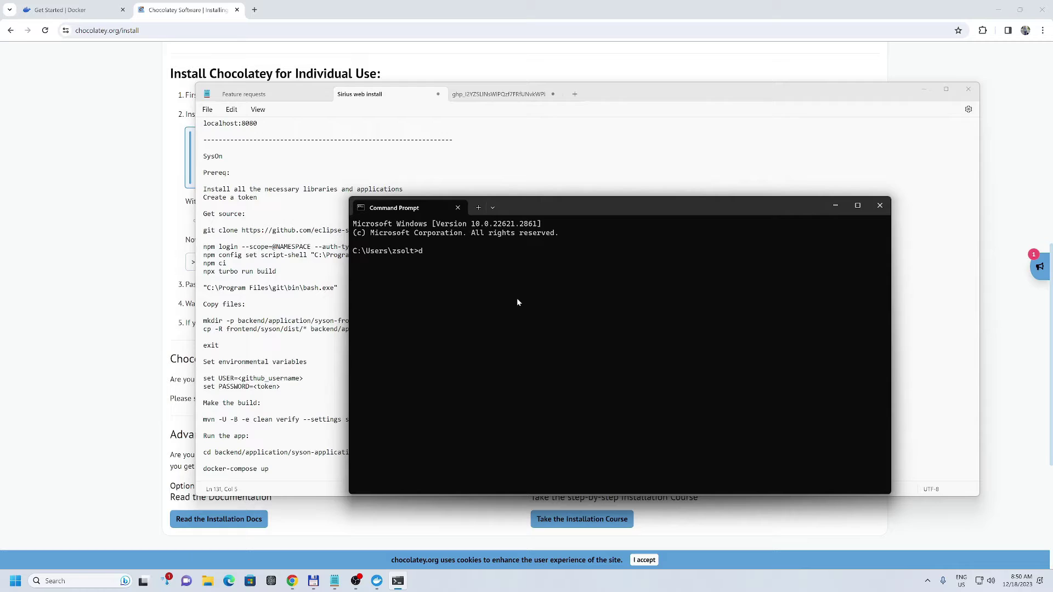
pyautogui.write(':')
pyautogui.press('BackSpace')
pyautogui.write(':')
pyautogui.press('Return')
pyautogui.write('cd Development\\Demo')
pyautogui.press('Return')
pyautogui.write('cls')
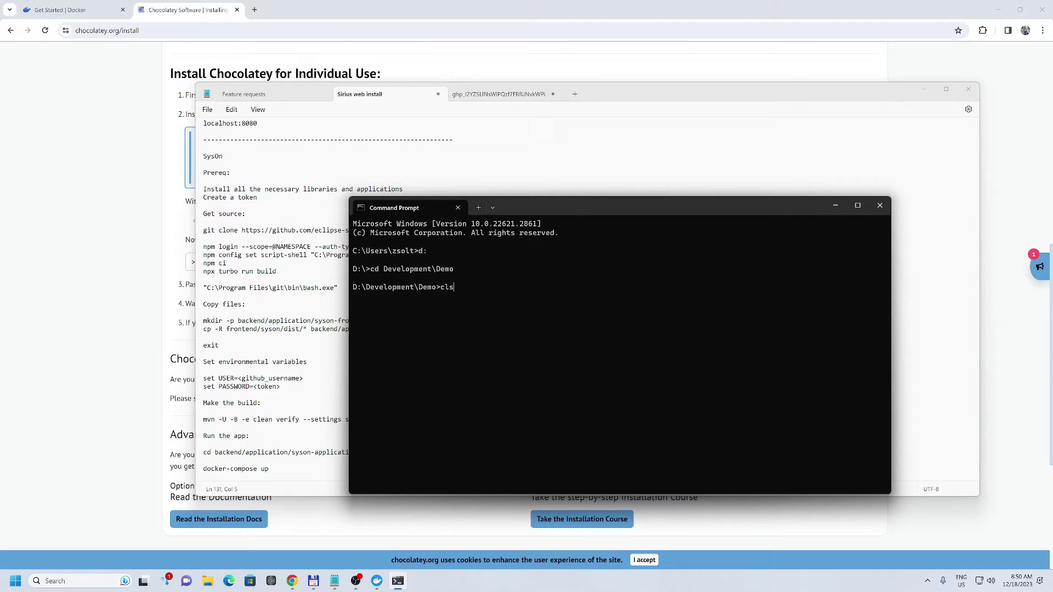
pyautogui.press('Return')
# Step: Run the git clone line from the install notes and list the Demo folder
pyautogui.hotkey('alt', 'Tab')
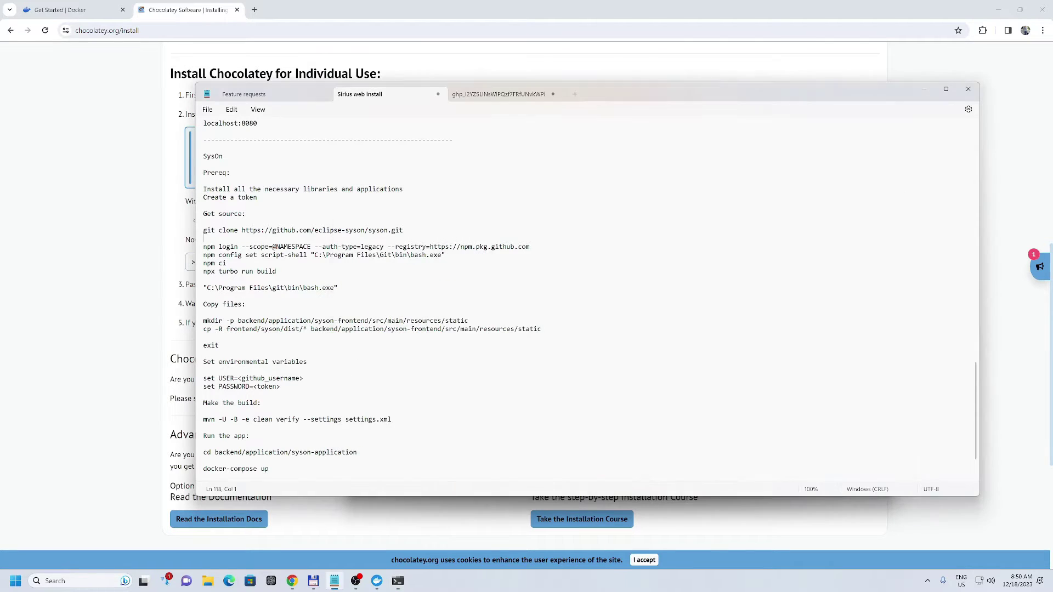
pyautogui.tripleClick(302, 231)
pyautogui.hotkey('alt', 'Tab')
pyautogui.write('git clone https://github.com/eclipse-syson/syson.git')
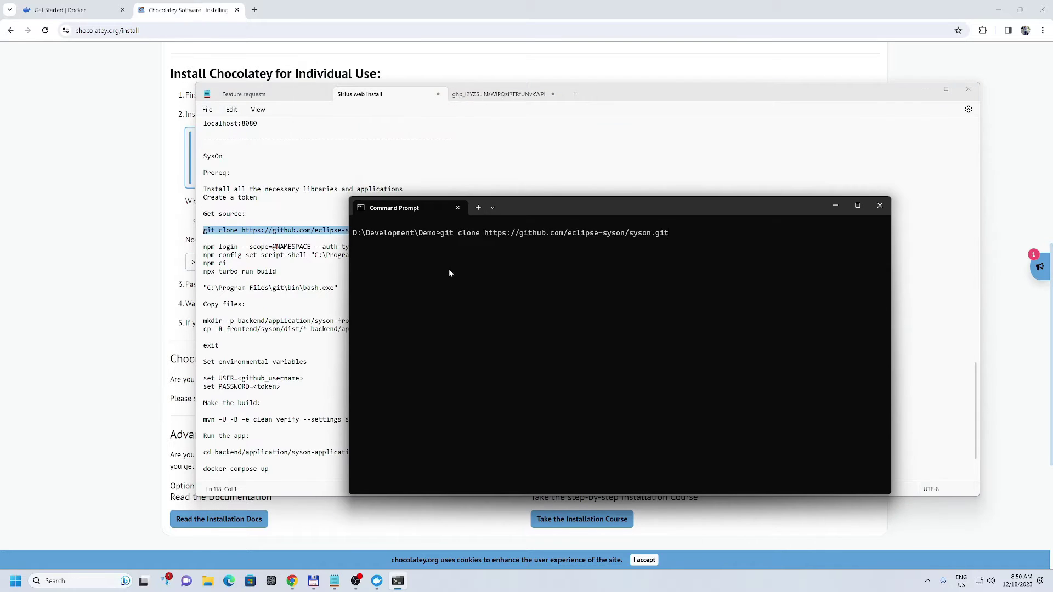
pyautogui.press('Return')
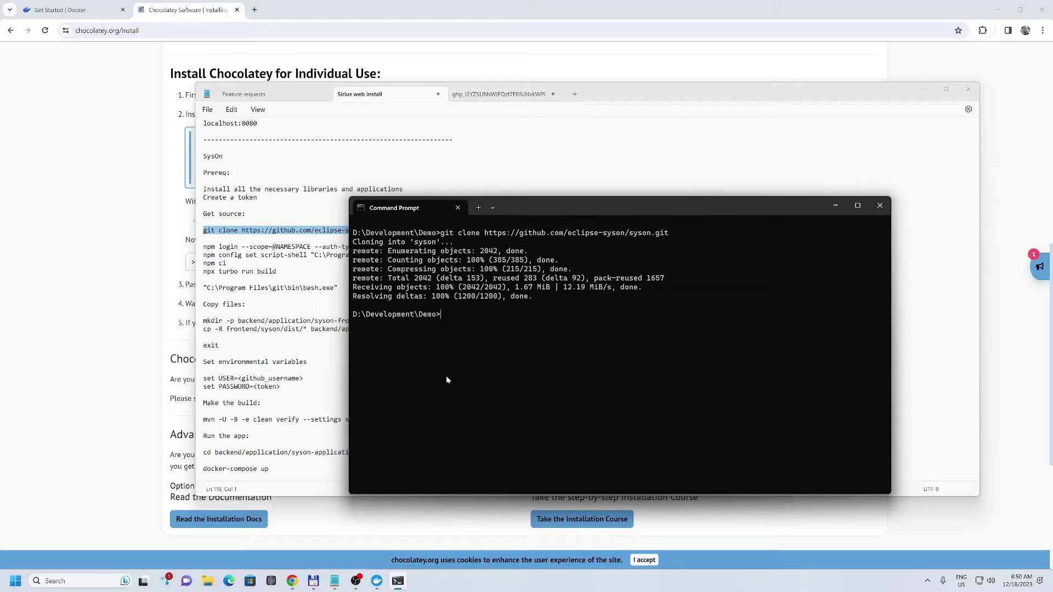
pyautogui.write('dir')
pyautogui.press('Return')
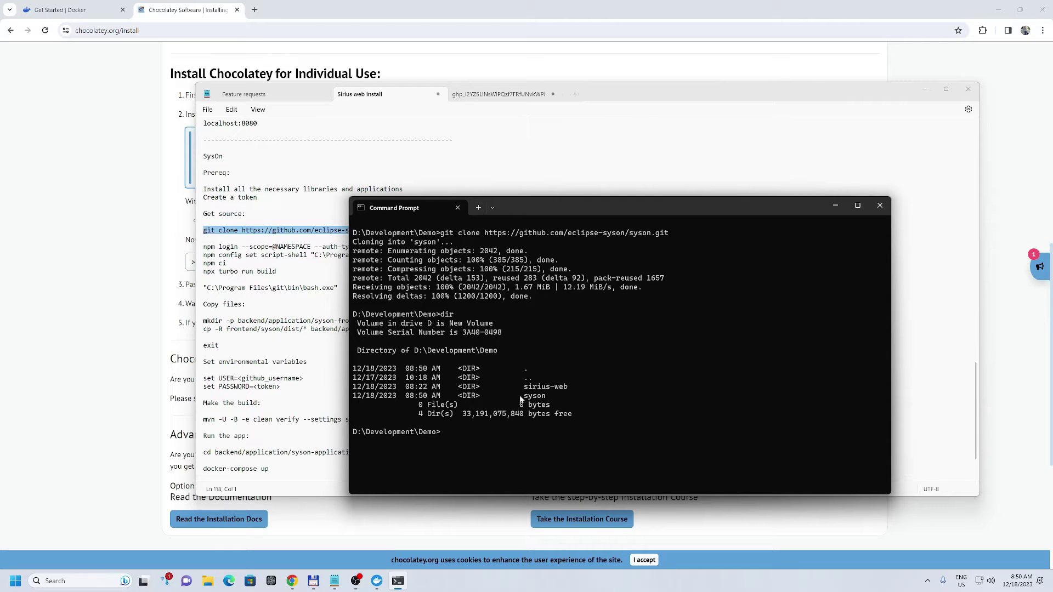
# Step: Enter the cloned syson folder, list its files, and clear the console
pyautogui.write('cd syson')
pyautogui.press('Return')
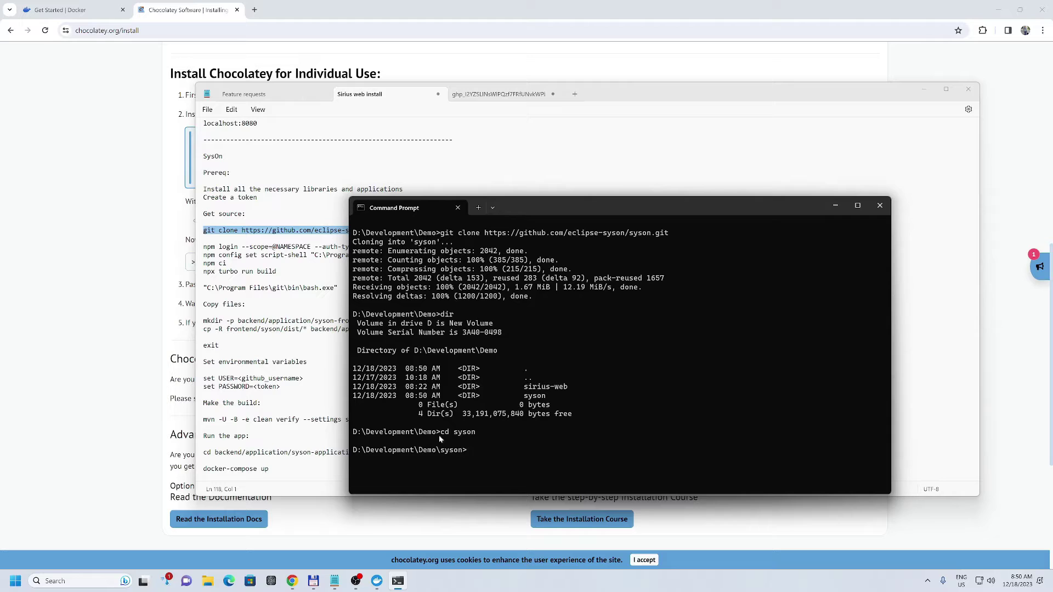
pyautogui.write('cls')
pyautogui.press('Return')
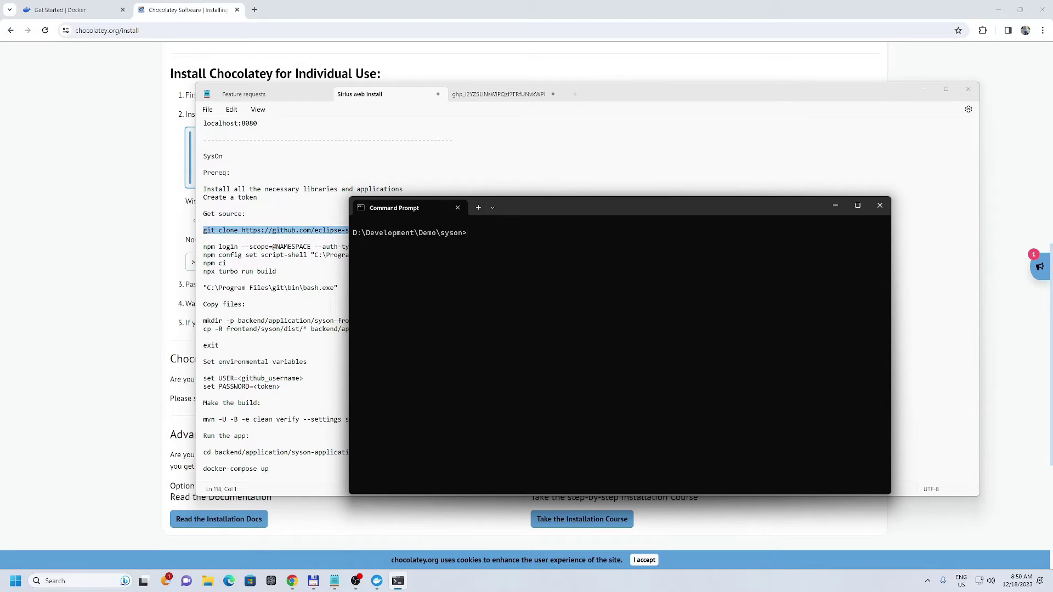
pyautogui.write('dir')
pyautogui.press('Return')
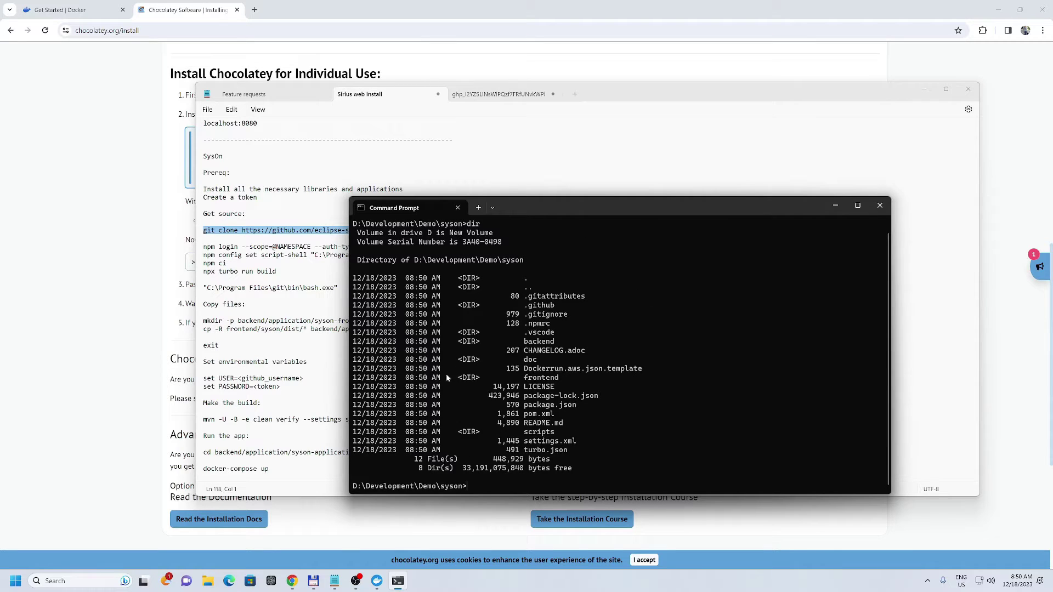
pyautogui.write('cls')
pyautogui.press('Return')
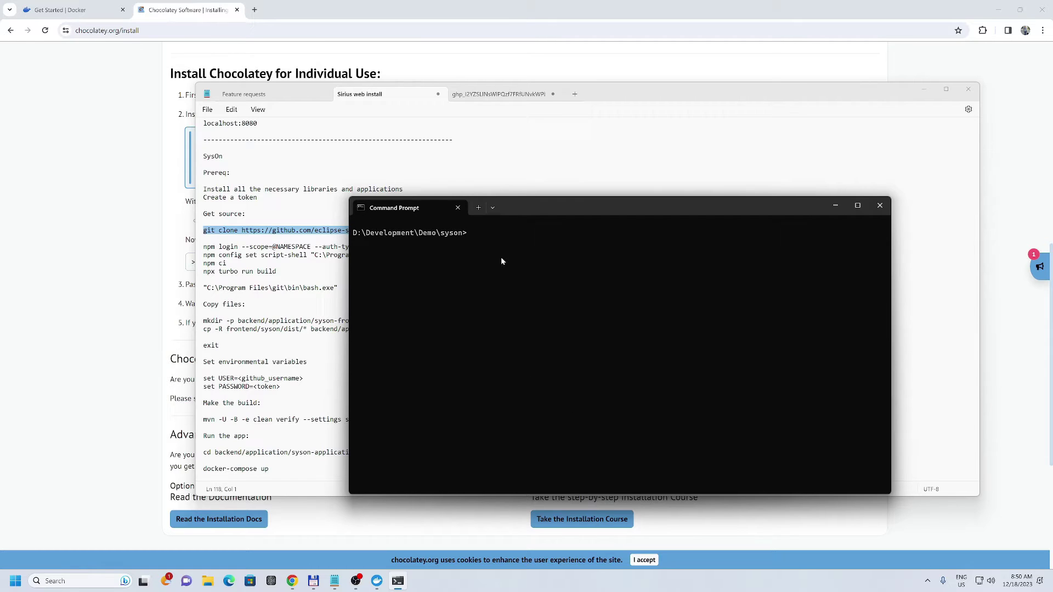
pyautogui.hotkey('alt', 'Tab')
# Step: Run the npm login command from the notes and enter the GitHub username
pyautogui.press('Down')
pyautogui.hotkey('shift', 'End')
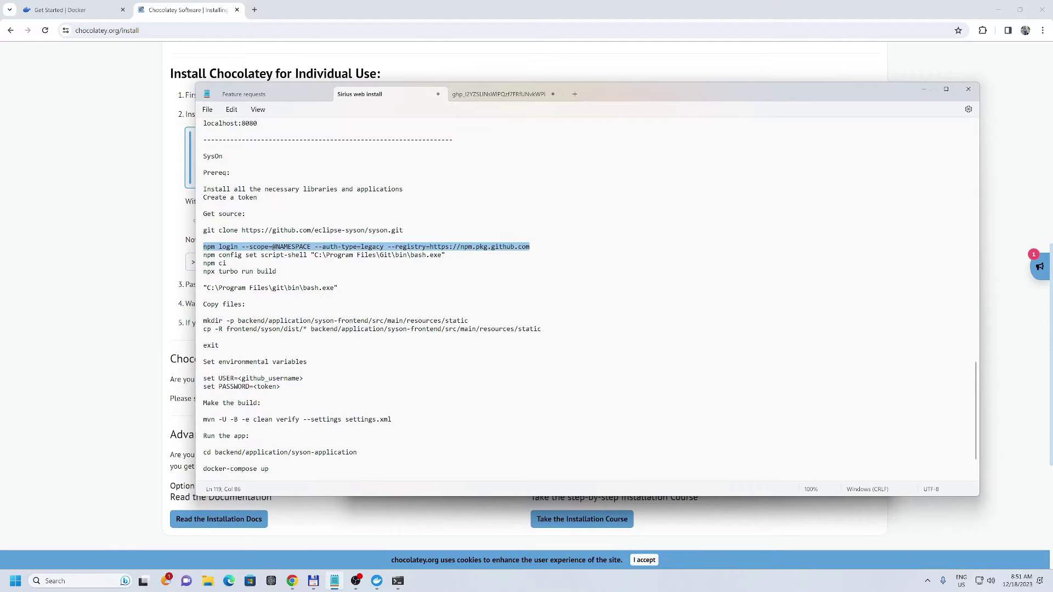
pyautogui.hotkey('ctrl', 'c')
pyautogui.hotkey('alt', 'Tab')
pyautogui.hotkey('ctrl', 'v')
pyautogui.press('Return')
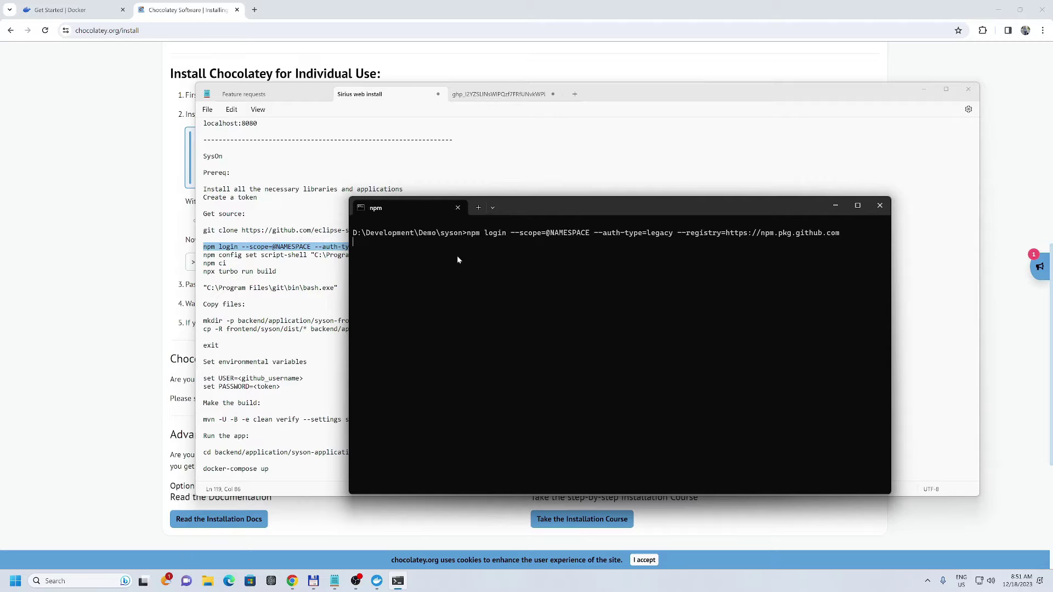
pyautogui.write('sz332')
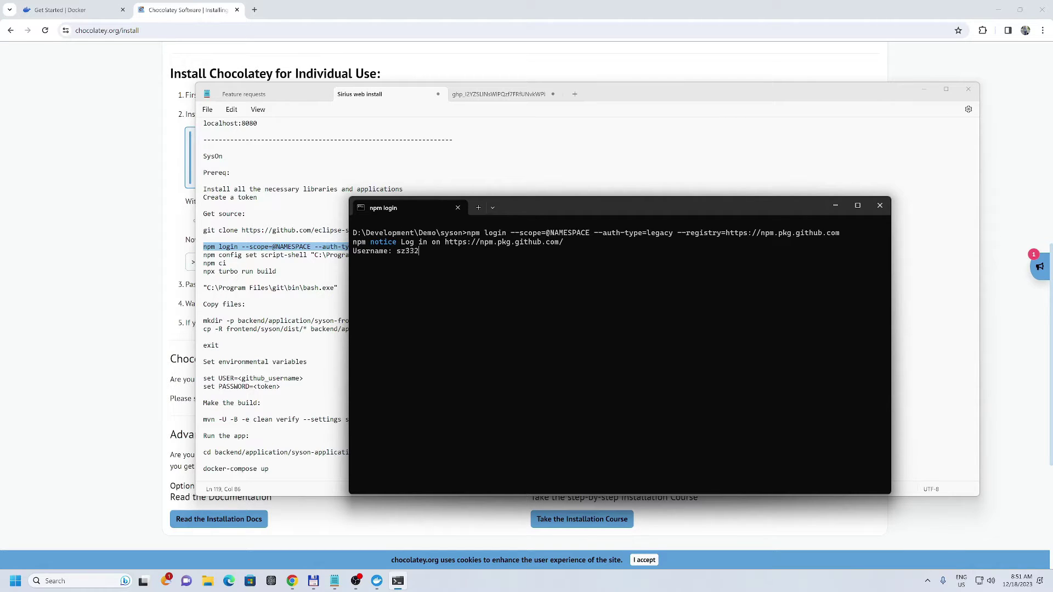
pyautogui.press('Return')
# Step: Paste the GitHub access token from the token note as the login password
pyautogui.click(477, 97)
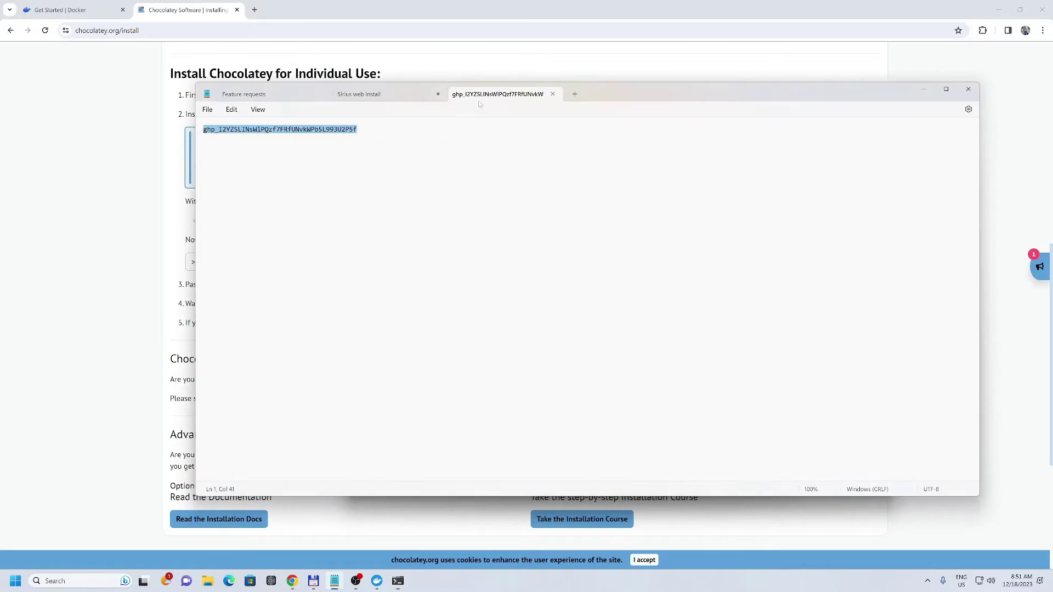
pyautogui.hotkey('ctrl', 'a')
pyautogui.hotkey('ctrl', 'c')
pyautogui.hotkey('alt', 'Tab')
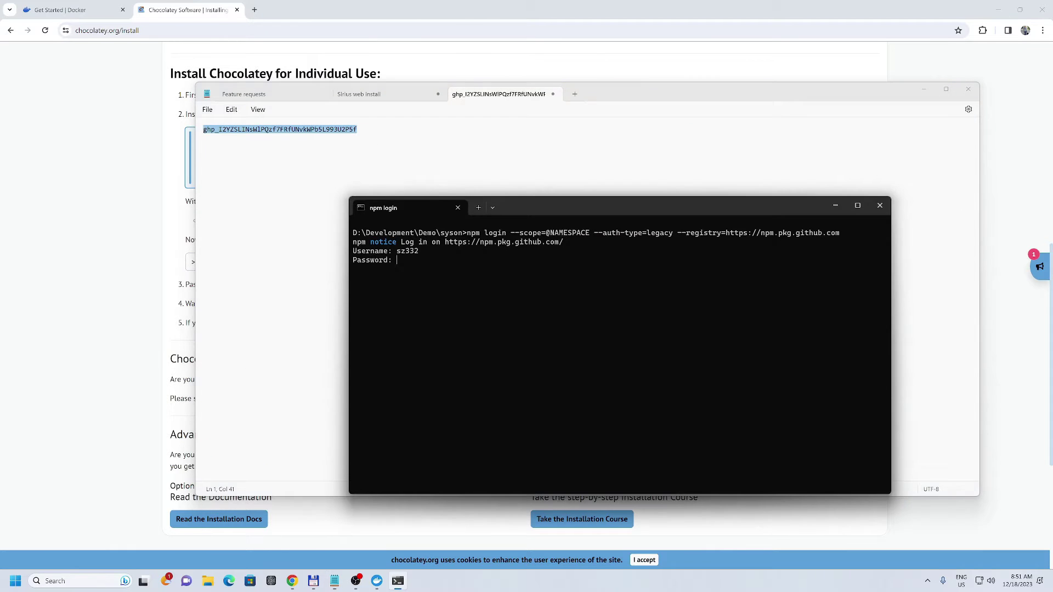
pyautogui.hotkey('ctrl', 'v')
pyautogui.press('Return')
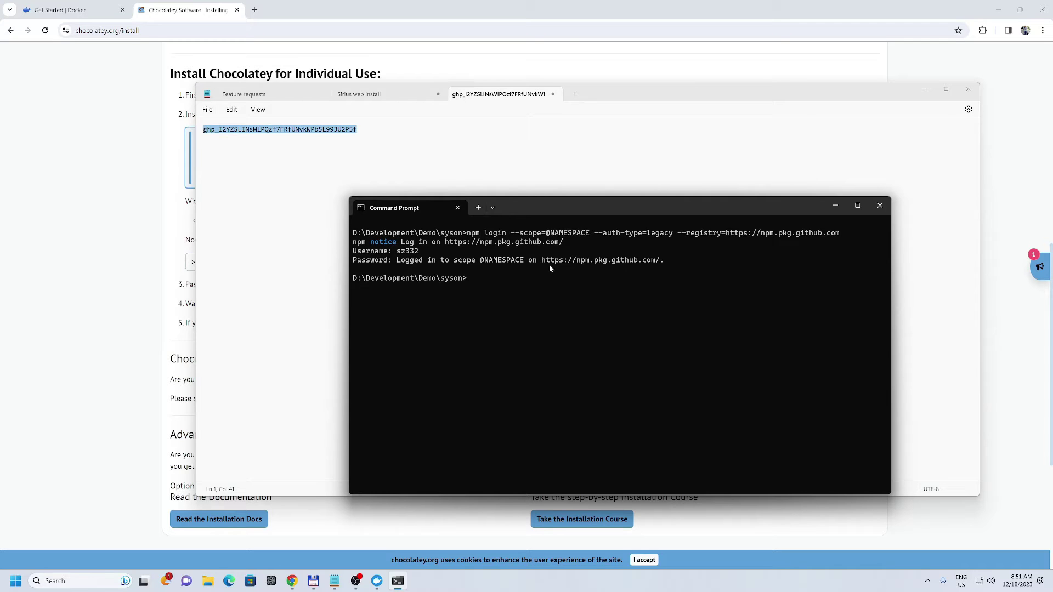
pyautogui.click(244, 93)
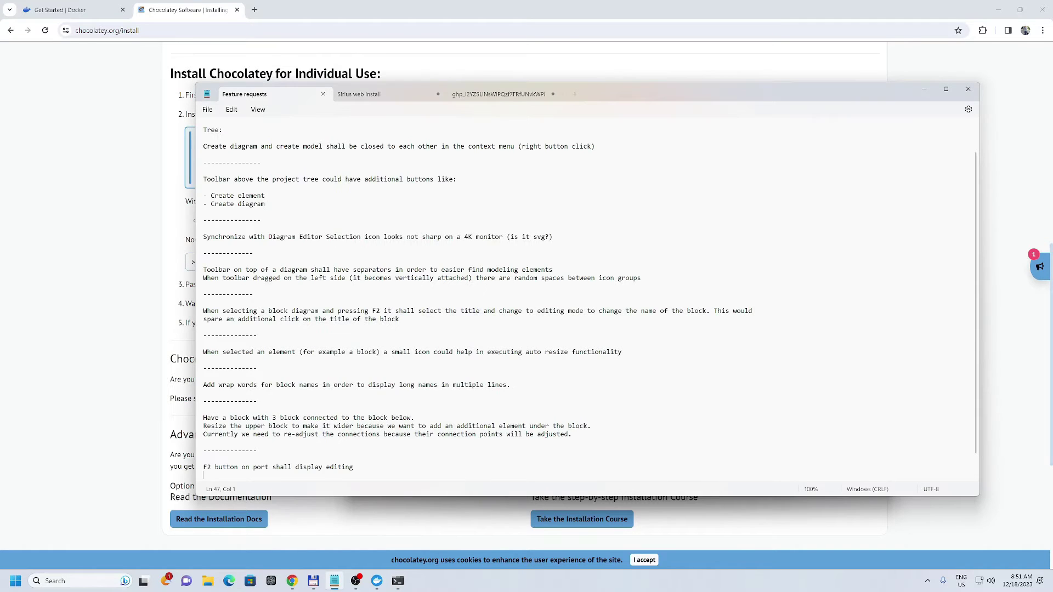
pyautogui.click(359, 94)
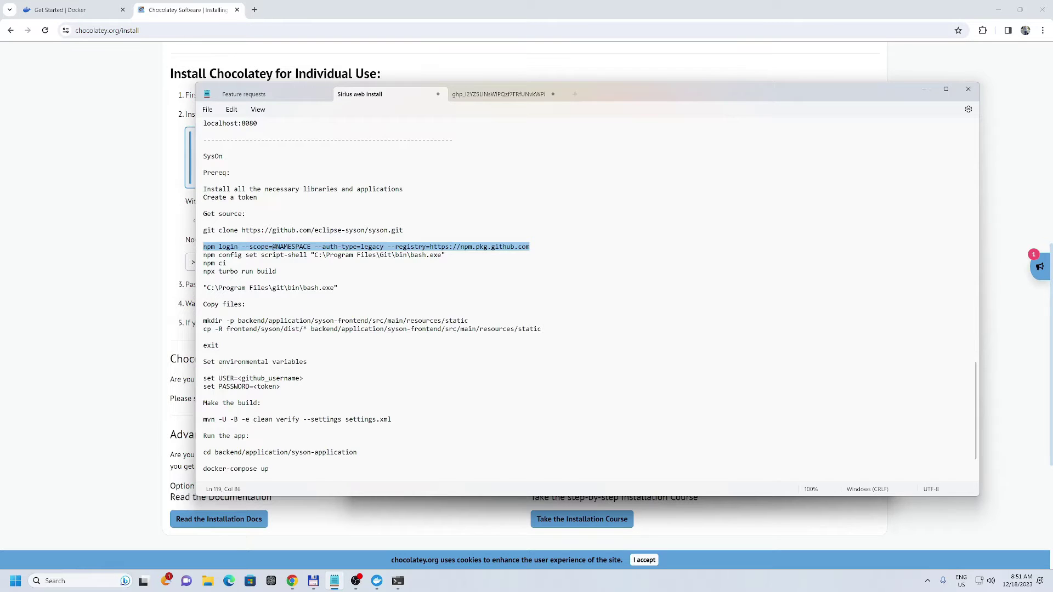
# Step: Set npm's script-shell to "C:\Program Files\Git\bin\bash.exe"
pyautogui.click(323, 94)
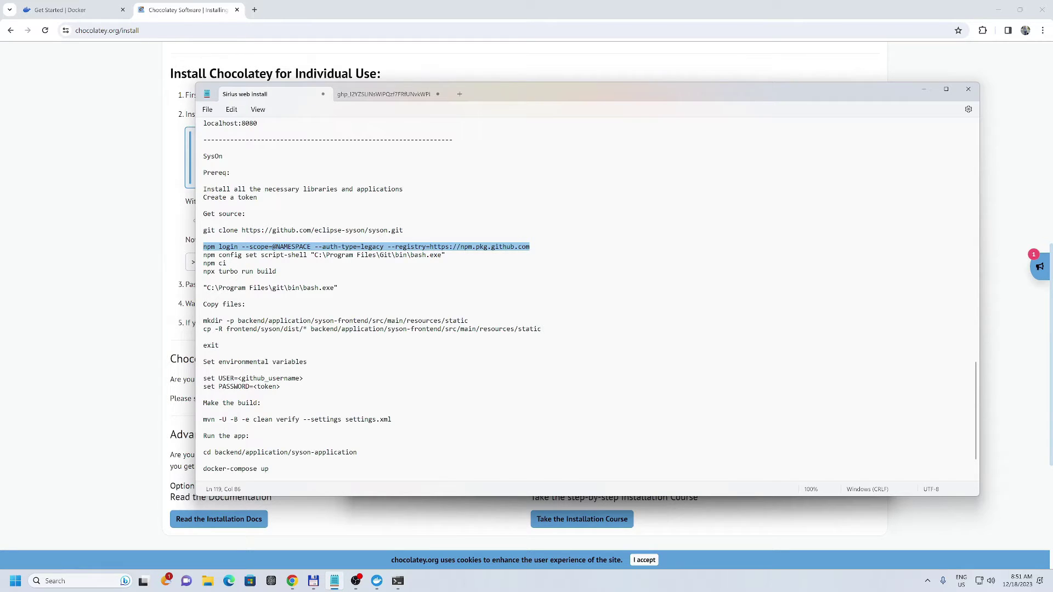
pyautogui.tripleClick(285, 255)
pyautogui.hotkey('alt', 'Tab')
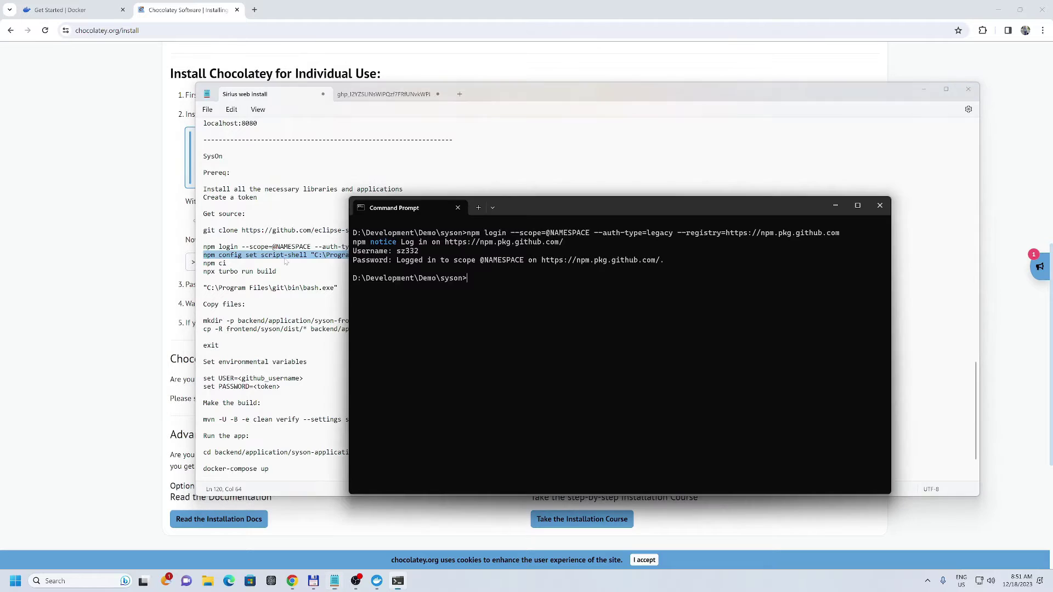
pyautogui.hotkey('ctrl', 'v')
pyautogui.press('Return')
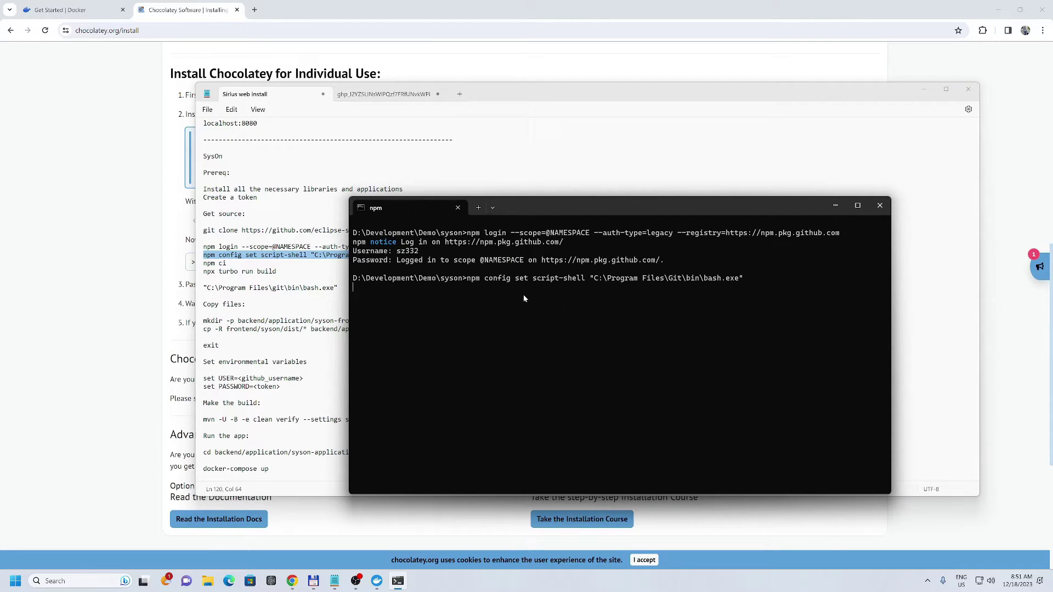
# Step: Run npm ci to cleanly install the project's 519 packages
pyautogui.hotkey('alt', 'Tab')
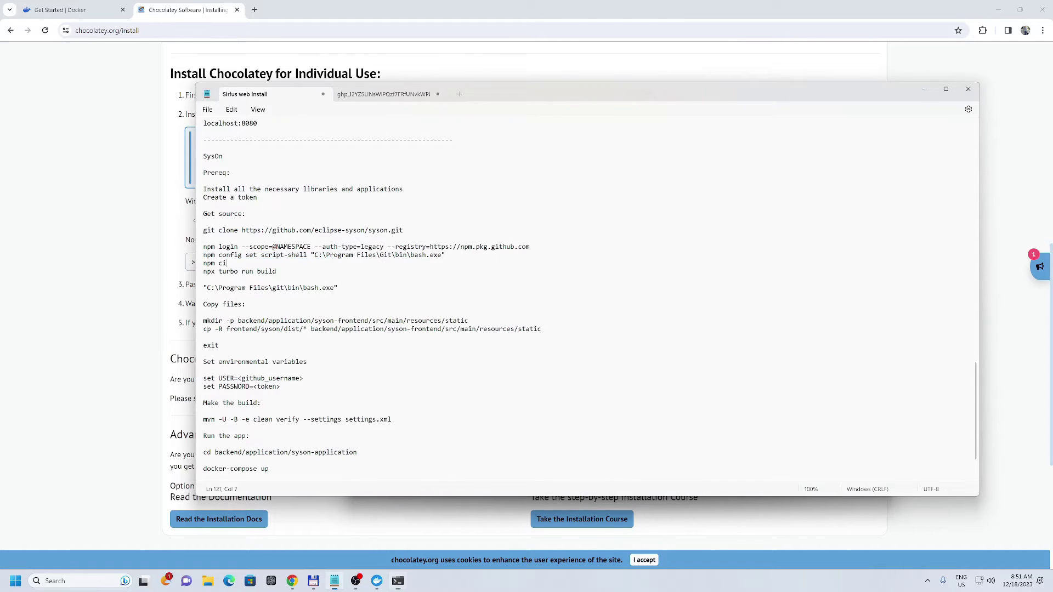
pyautogui.press('Down')
pyautogui.press('Home')
pyautogui.hotkey('shift', 'End')
pyautogui.hotkey('ctrl', 'c')
pyautogui.hotkey('alt', 'Tab')
pyautogui.hotkey('ctrl', 'v')
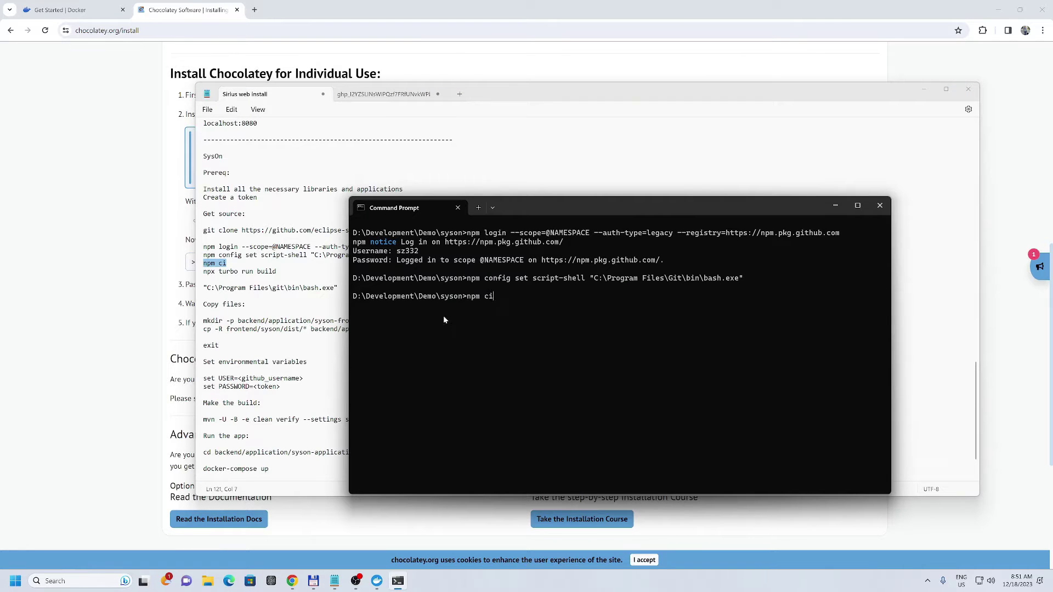
pyautogui.press('Return')
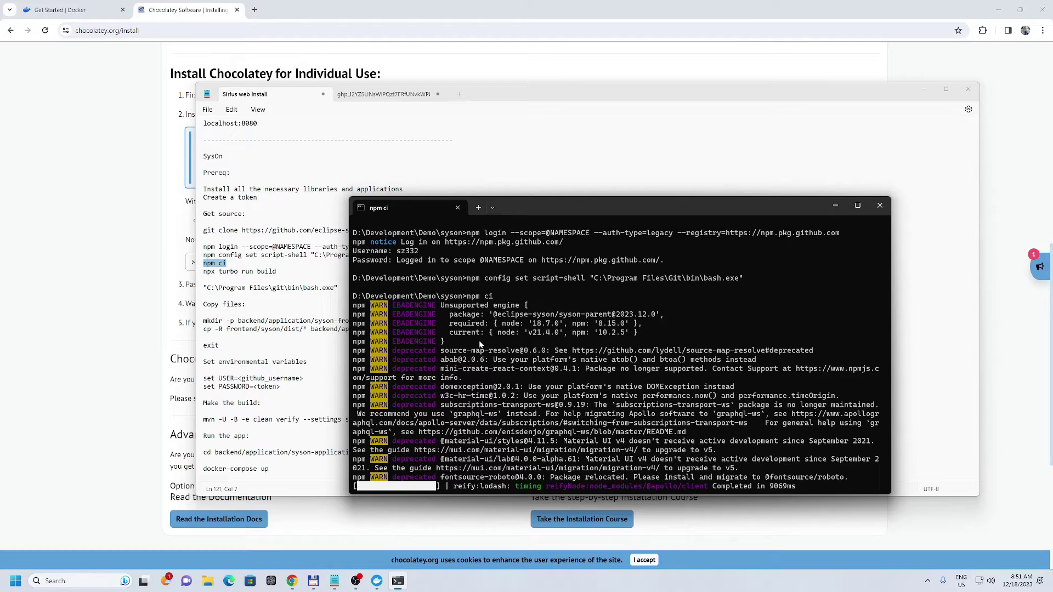
# Step: Copy the npx turbo run build line from the setup notes
pyautogui.hotkey('alt', 'Tab')
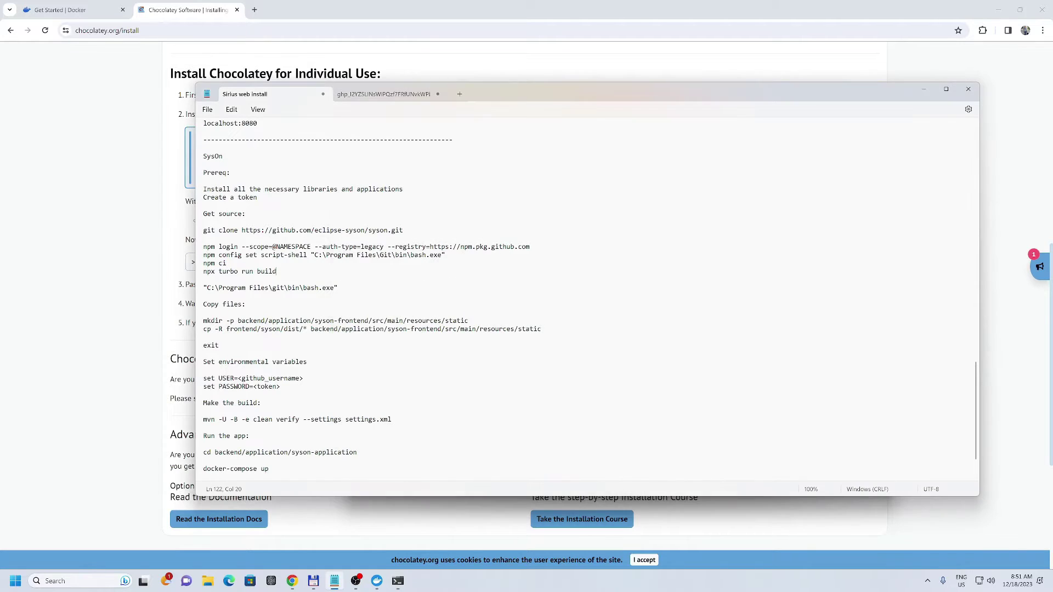
pyautogui.press('Down')
pyautogui.press('Home')
pyautogui.hotkey('shift', 'End')
pyautogui.hotkey('alt', 'Tab')
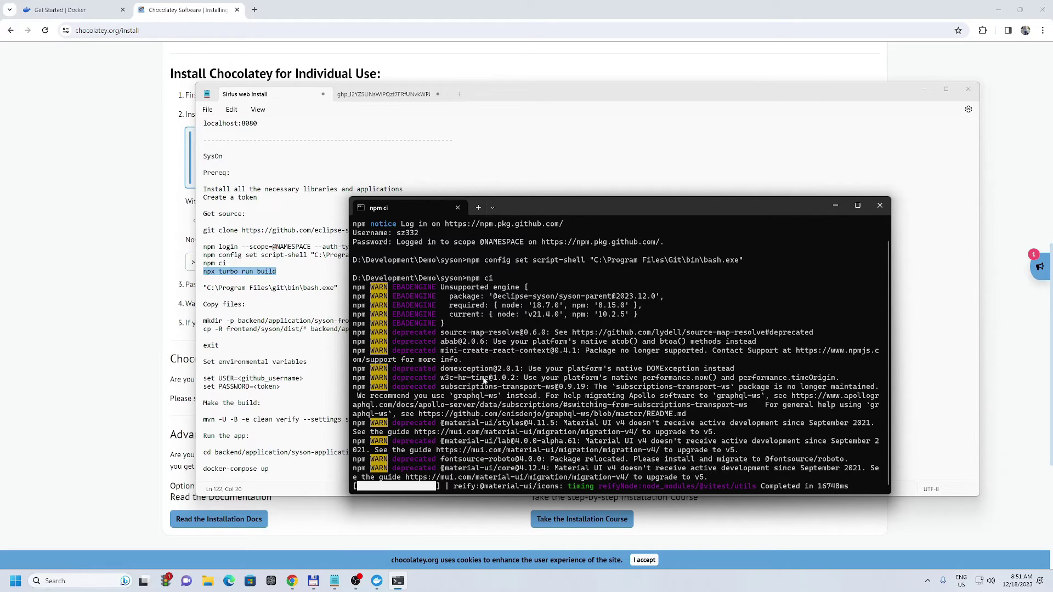
pyautogui.moveTo(566, 210); pyautogui.dragTo(578, 141)
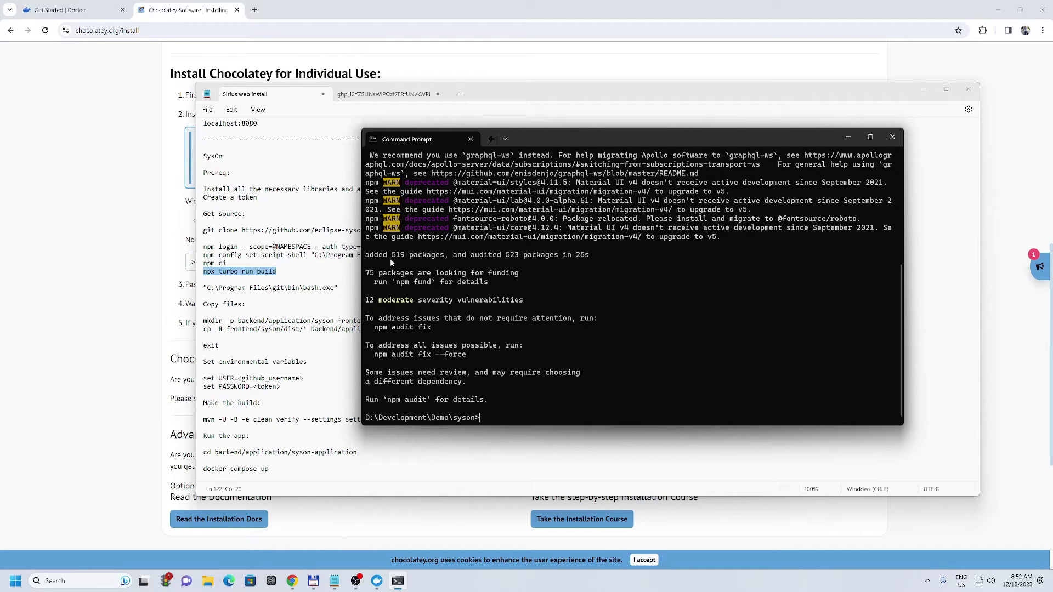
# Step: Clear the console and run npx turbo run build until 4 of 4 tasks succeed
pyautogui.write('cs')
pyautogui.press('Return')
pyautogui.write('cls')
pyautogui.press('Return')
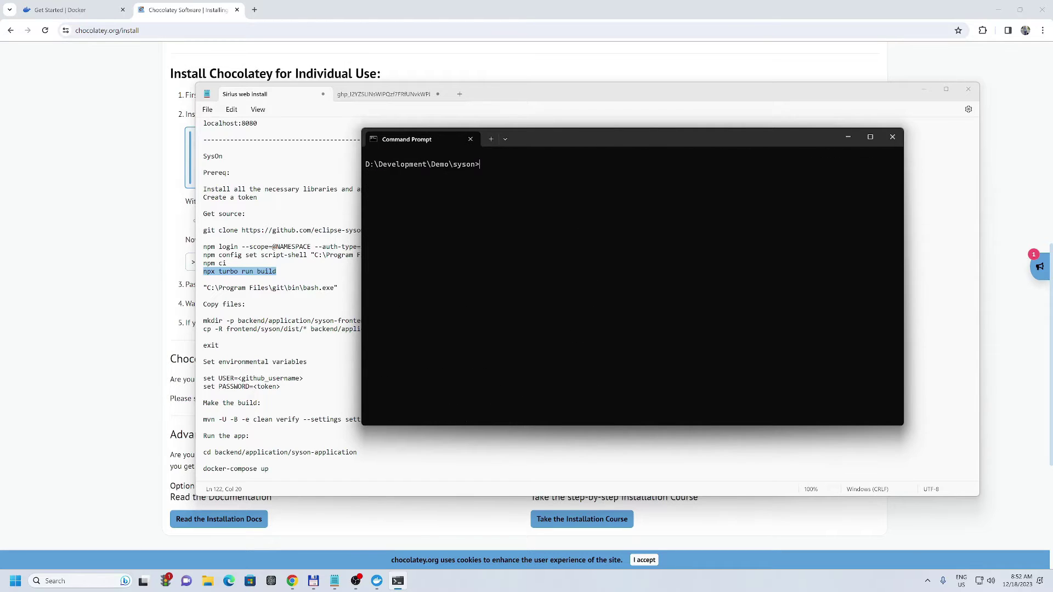
pyautogui.hotkey('ctrl', 'v')
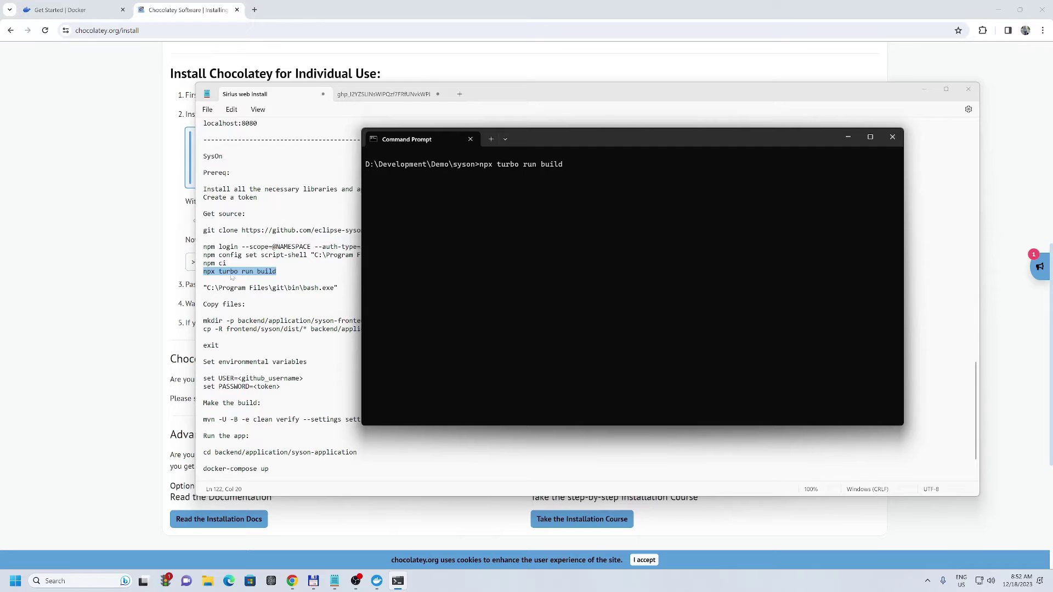
pyautogui.press('Return')
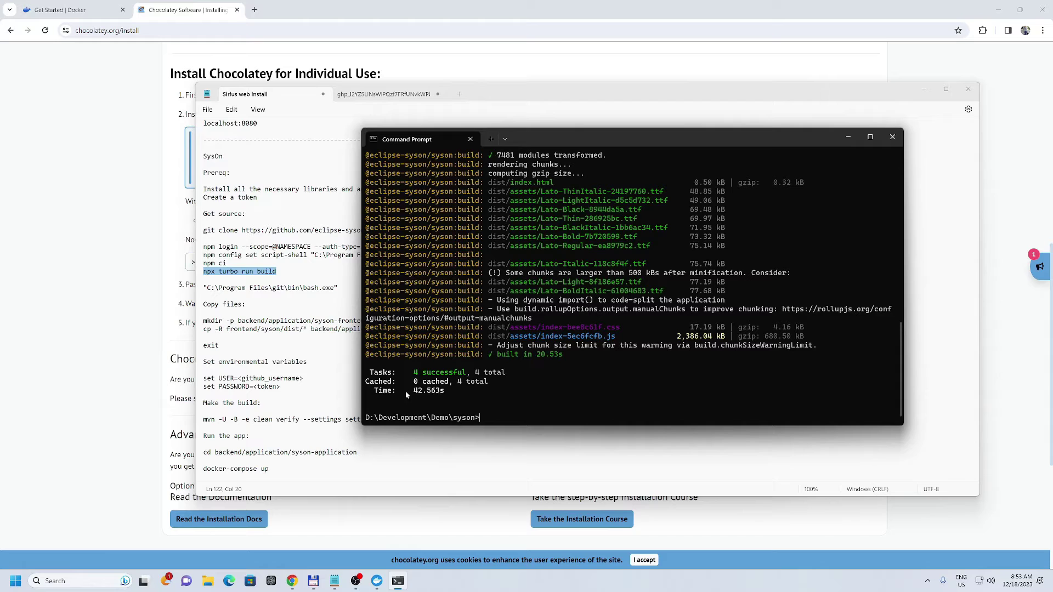
# Step: Launch Git Bash via "C:\Program Files\git\bin\bash.exe" in the syson folder
pyautogui.click(338, 287)
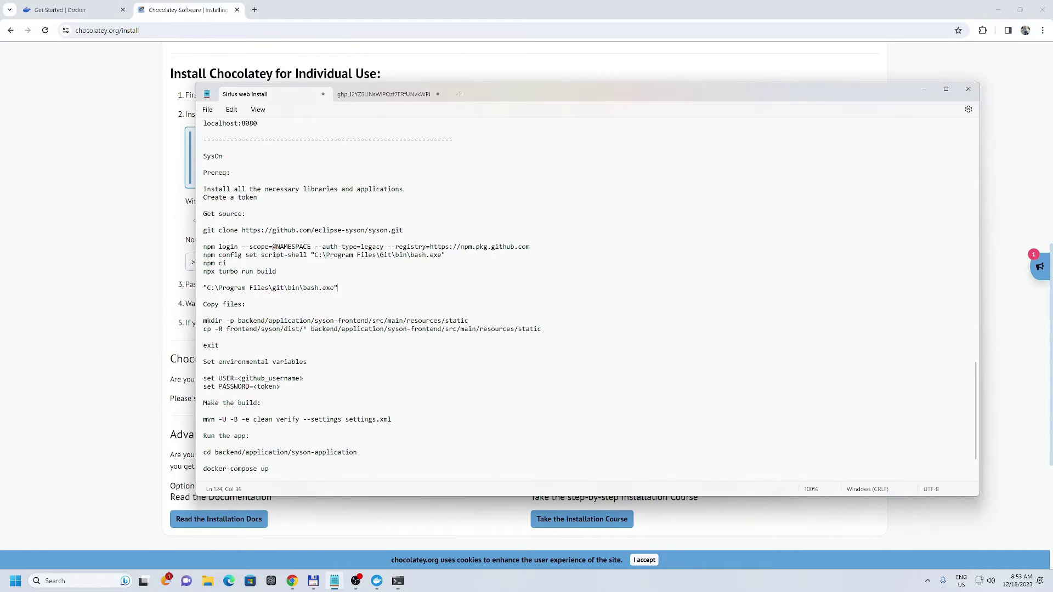
pyautogui.hotkey('shift', 'Home')
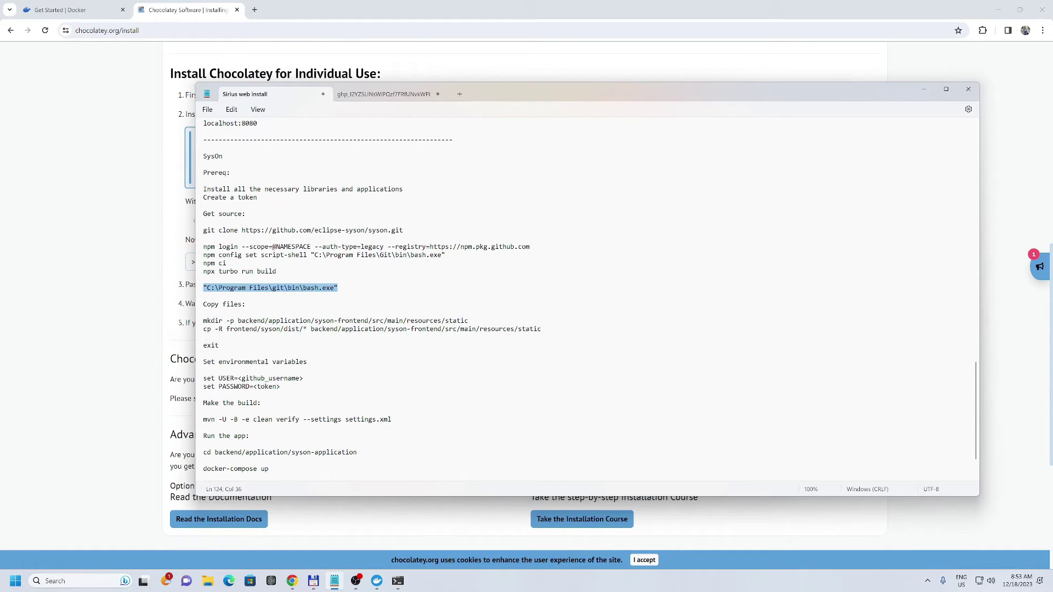
pyautogui.hotkey('alt', 'Tab')
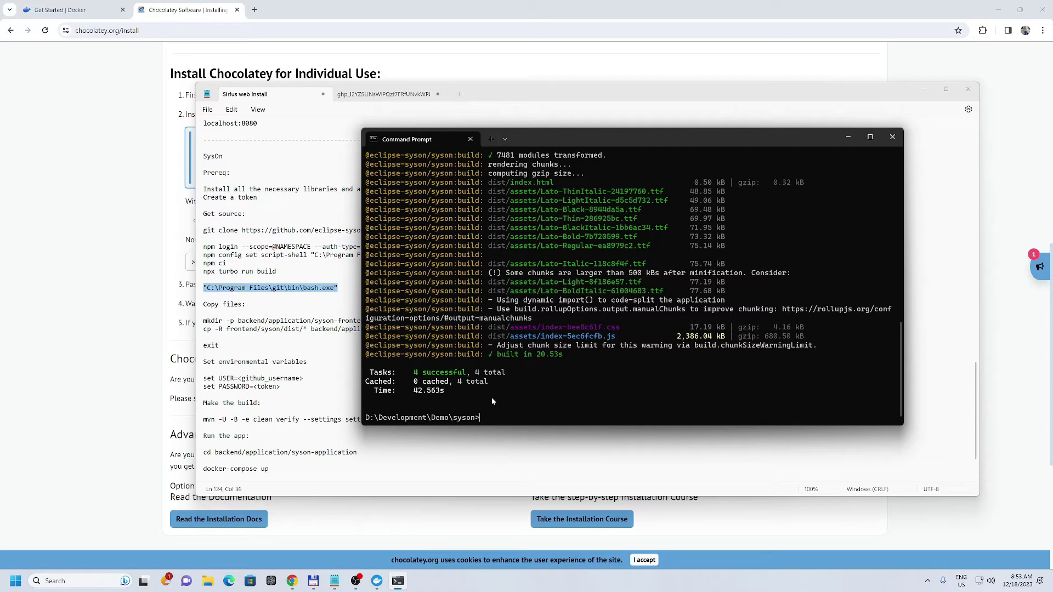
pyautogui.hotkey('ctrl', 'v')
pyautogui.press('Return')
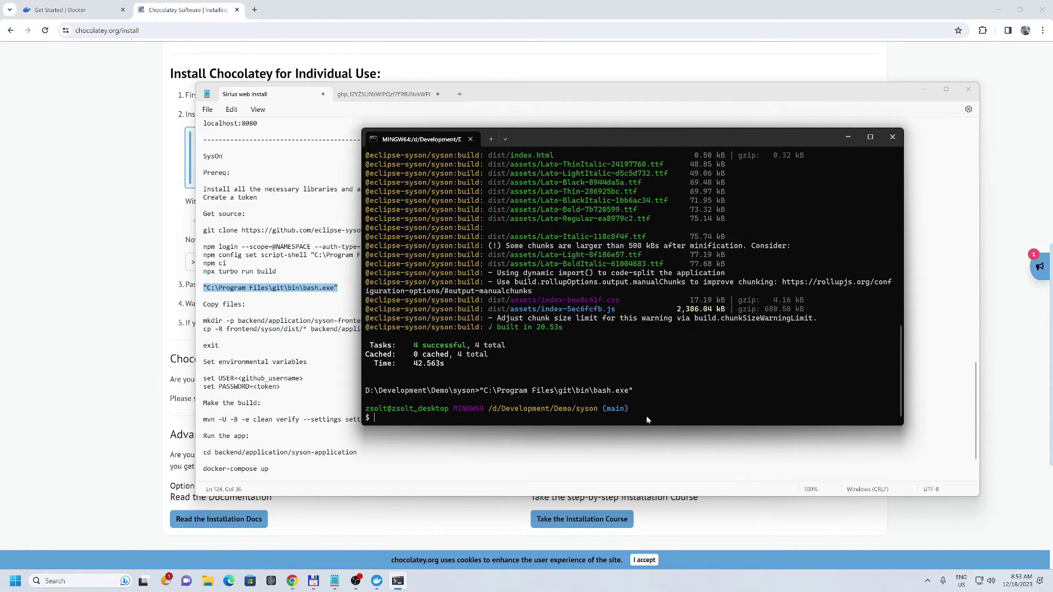
# Step: Create the backend static resources folder with the mkdir -p command from the notes
pyautogui.hotkey('alt', 'Tab')
pyautogui.press('Down')
pyautogui.press('Down')
pyautogui.press('Down')
pyautogui.press('Down')
pyautogui.press('Home')
pyautogui.hotkey('shift', 'End')
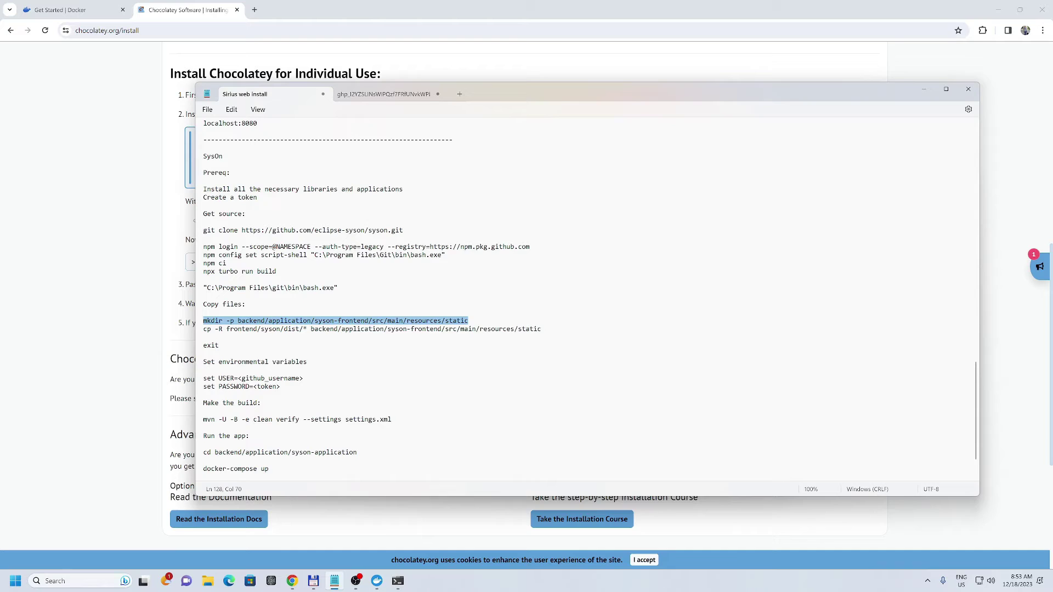
pyautogui.hotkey('ctrl', 'c')
pyautogui.hotkey('alt', 'Tab')
pyautogui.hotkey('ctrl', 'v')
pyautogui.press('Return')
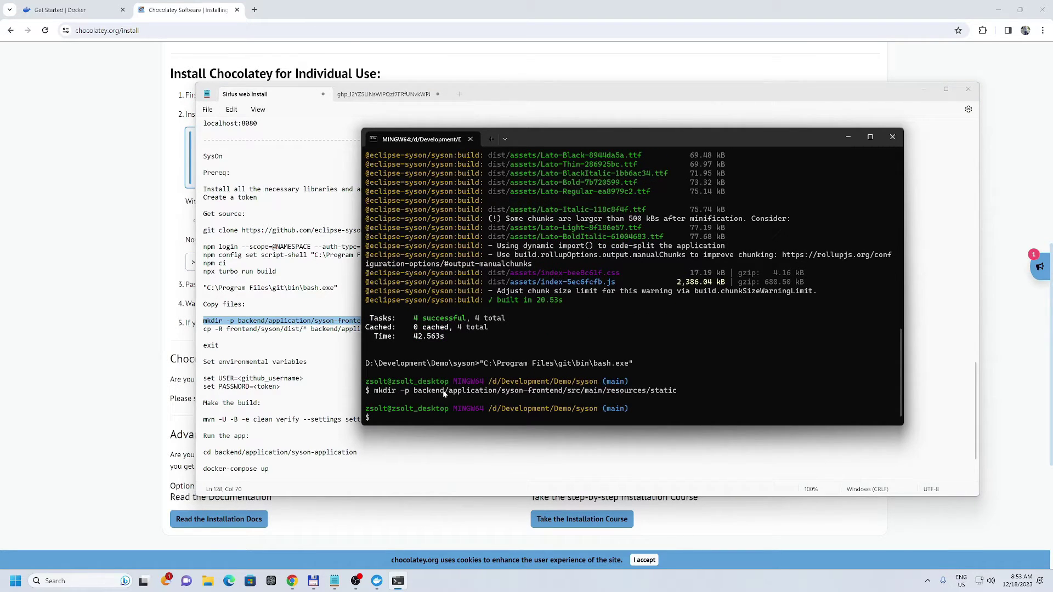
# Step: Copy frontend/syson/dist/* into the static folder with cp -R, then exit bash
pyautogui.hotkey('alt', 'Tab')
pyautogui.press('Down')
pyautogui.press('Home')
pyautogui.hotkey('shift', 'End')
pyautogui.hotkey('ctrl', 'c')
pyautogui.hotkey('alt', 'Tab')
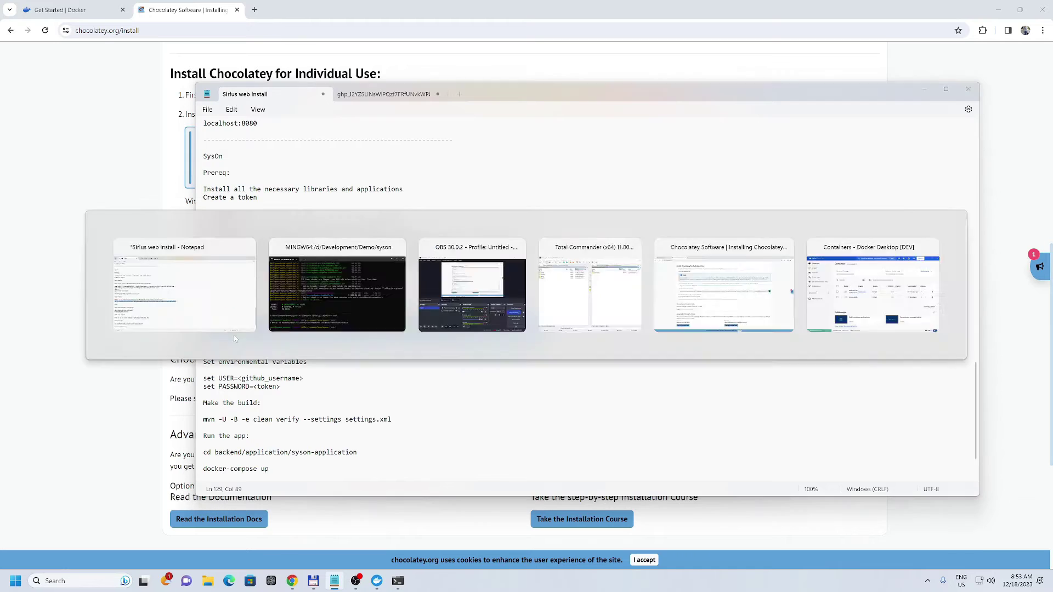
pyautogui.hotkey('ctrl', 'v')
pyautogui.press('Return')
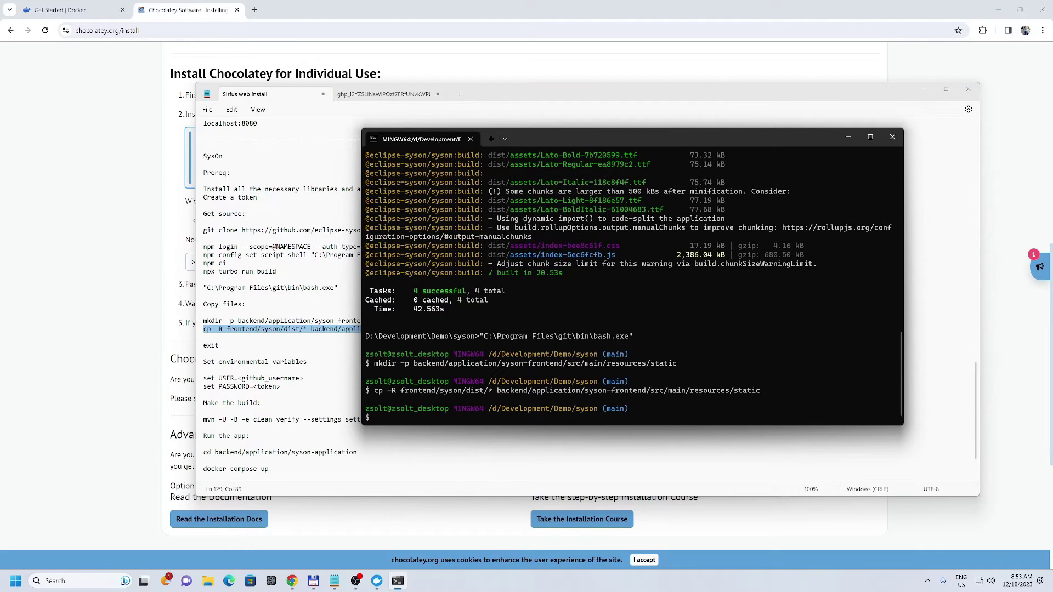
pyautogui.write('exit')
pyautogui.press('Return')
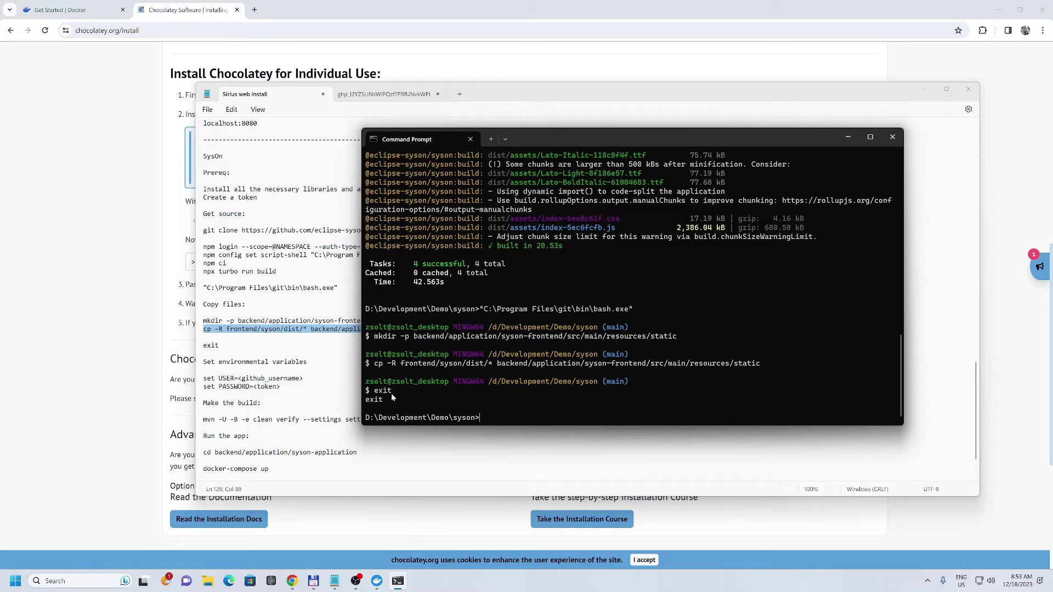
# Step: Set the USER environment variable to the GitHub username
pyautogui.click(245, 379)
pyautogui.hotkey('alt', 'Tab')
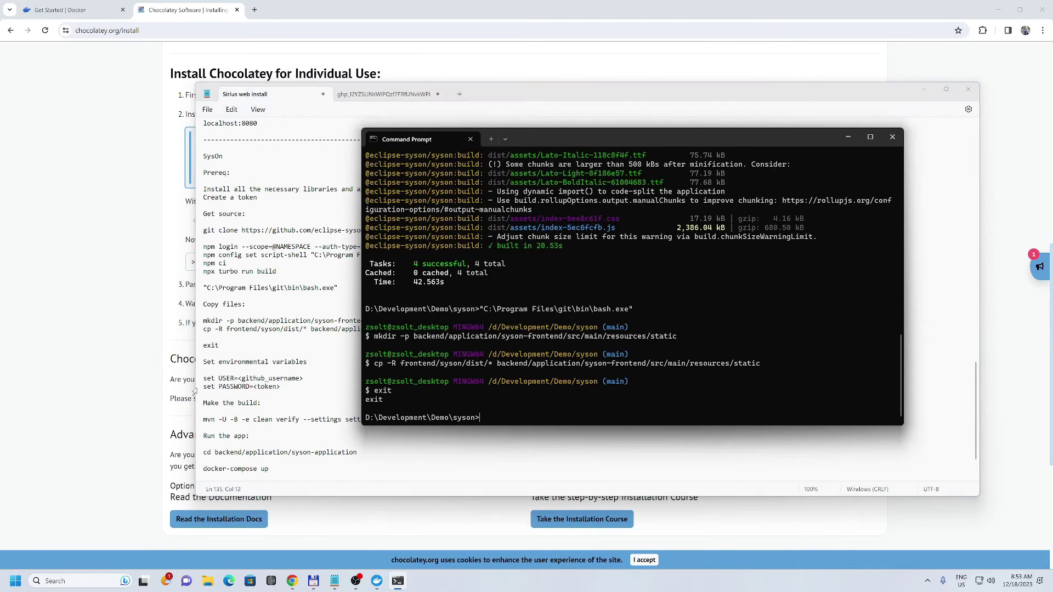
pyautogui.write('set USER=')
pyautogui.write('sy')
pyautogui.write('332')
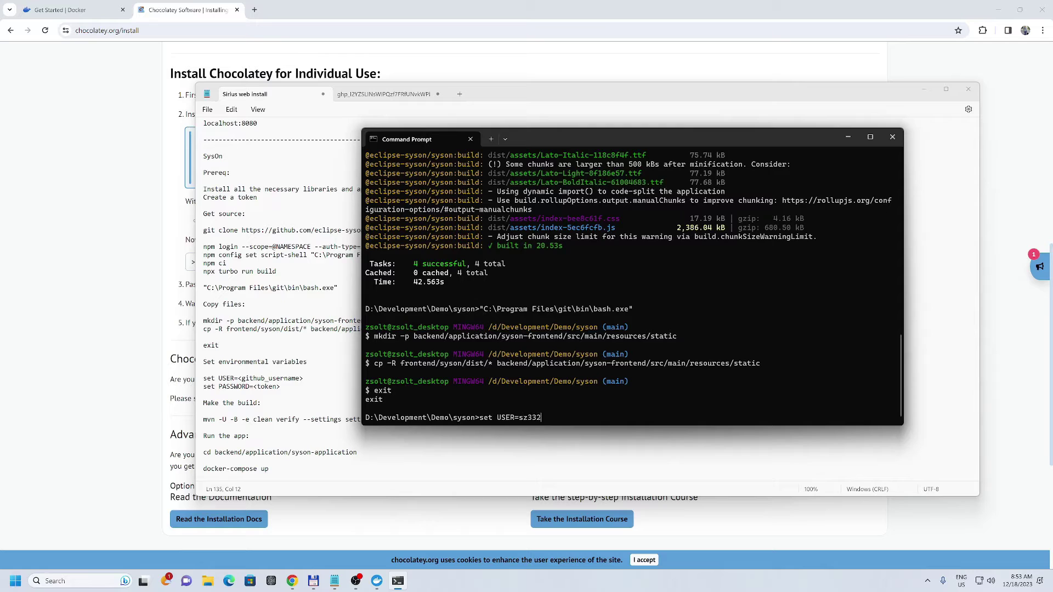
pyautogui.press('Return')
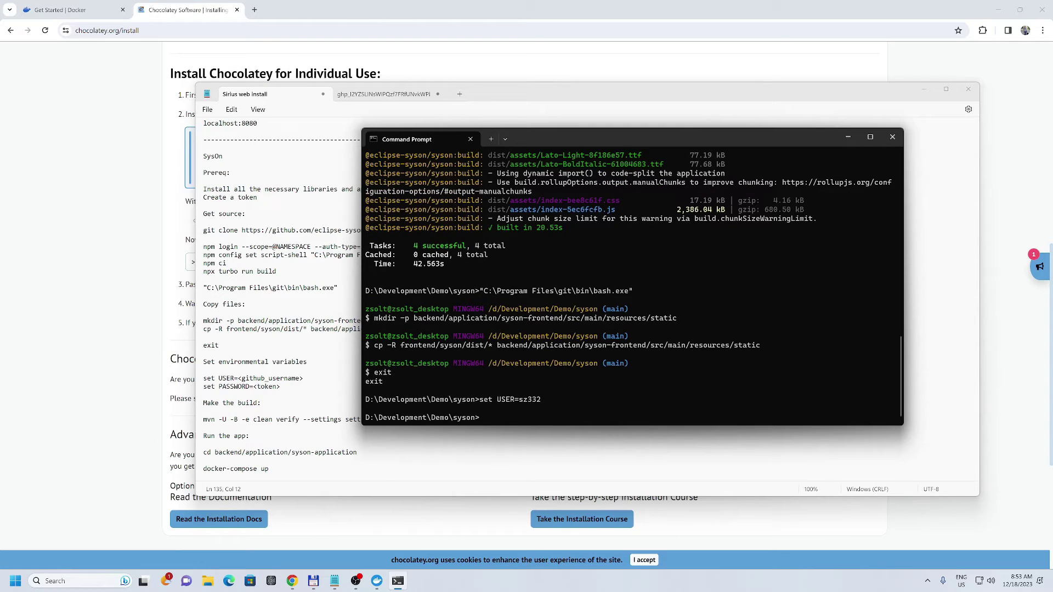
# Step: Set the PASSWORD environment variable to the access token copied from the token note
pyautogui.write('set PASSWORD=')
pyautogui.click(384, 94)
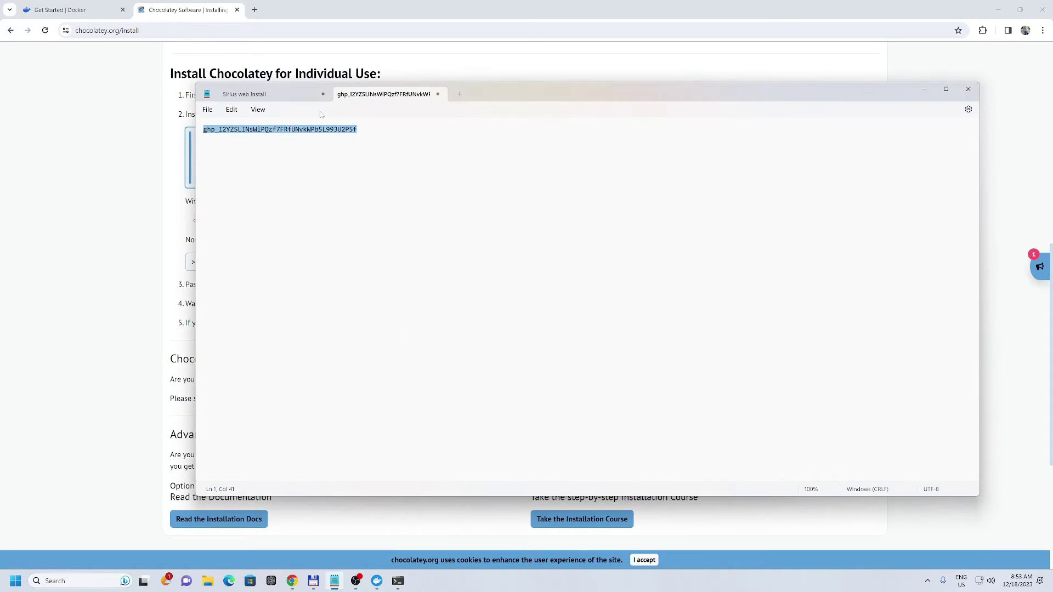
pyautogui.click(283, 128)
pyautogui.doubleClick(283, 128)
pyautogui.hotkey('ctrl', 'c')
pyautogui.hotkey('alt', 'Tab')
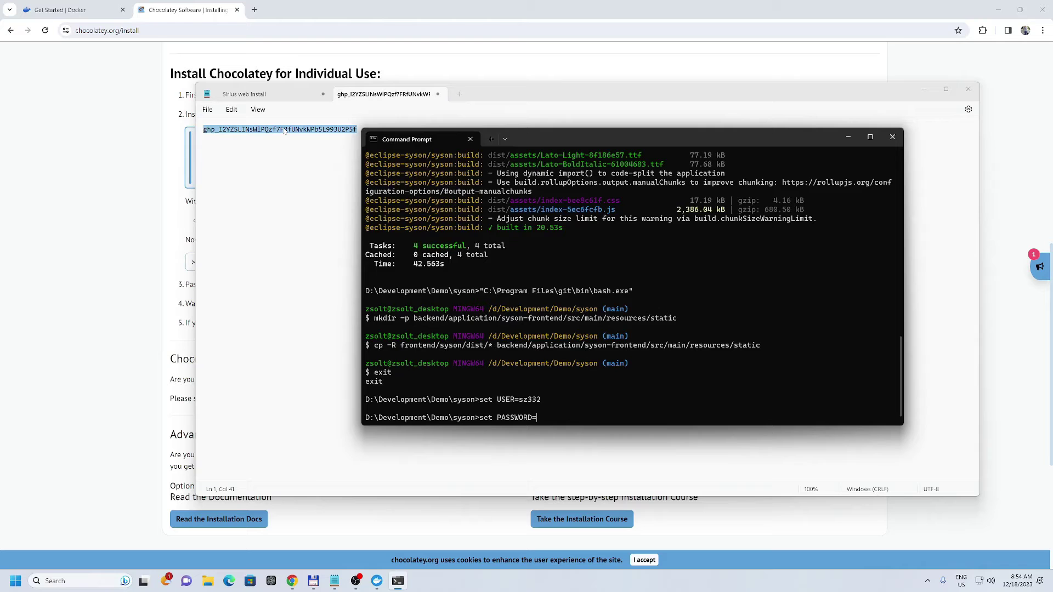
pyautogui.hotkey('ctrl', 'v')
pyautogui.press('Return')
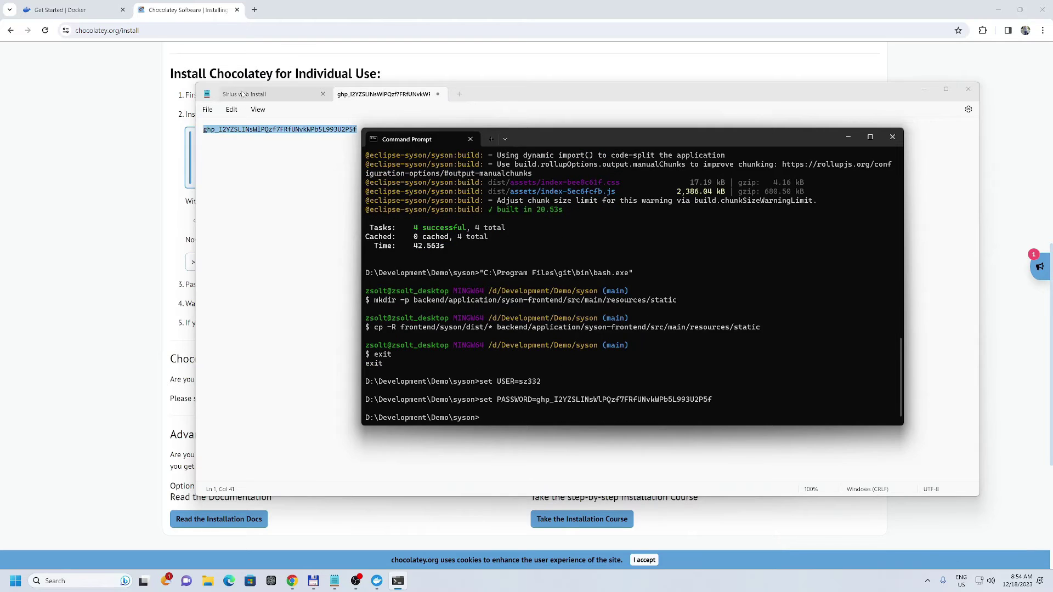
pyautogui.click(244, 94)
# Step: Run mvn -U -B -e clean verify --settings settings.xml from the notes until BUILD SUCCESS
pyautogui.scroll(-2, 587, 300)
pyautogui.click(249, 370)
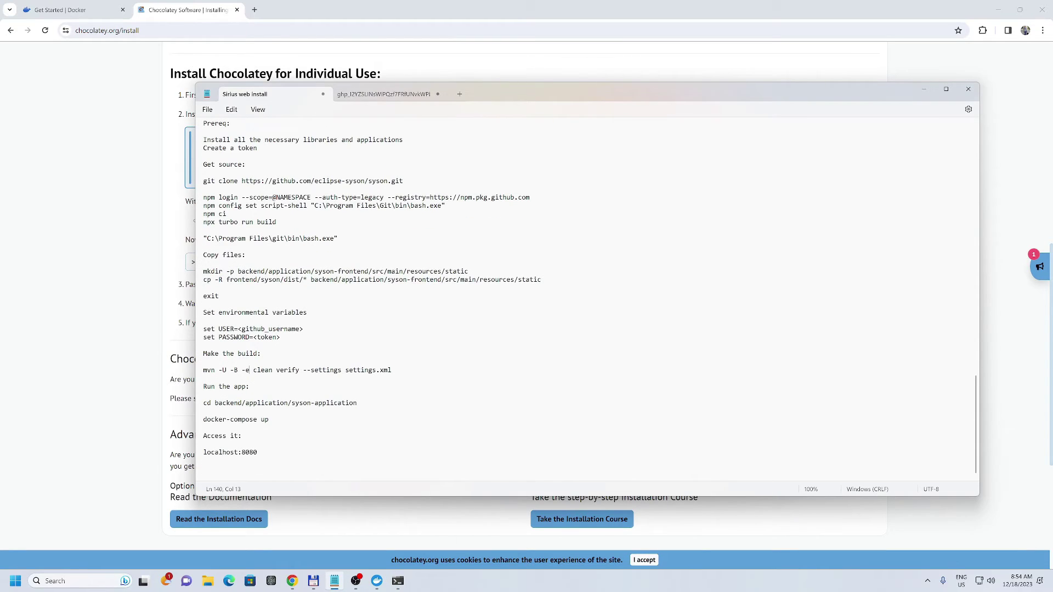
pyautogui.hotkey('shift', 'End')
pyautogui.hotkey('ctrl', 'c')
pyautogui.hotkey('alt', 'Tab')
pyautogui.hotkey('ctrl', 'v')
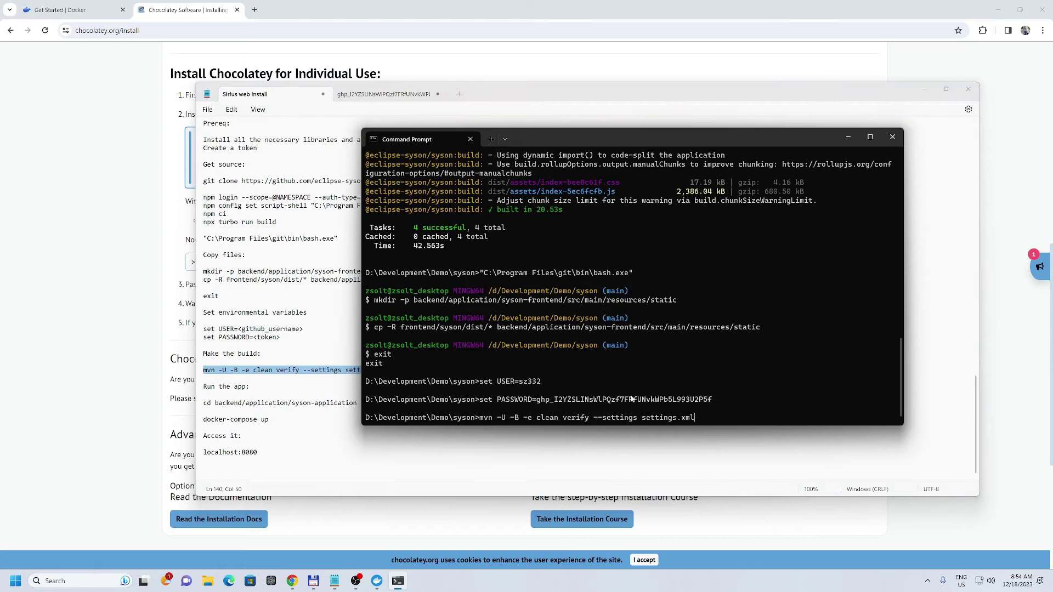
pyautogui.press('Return')
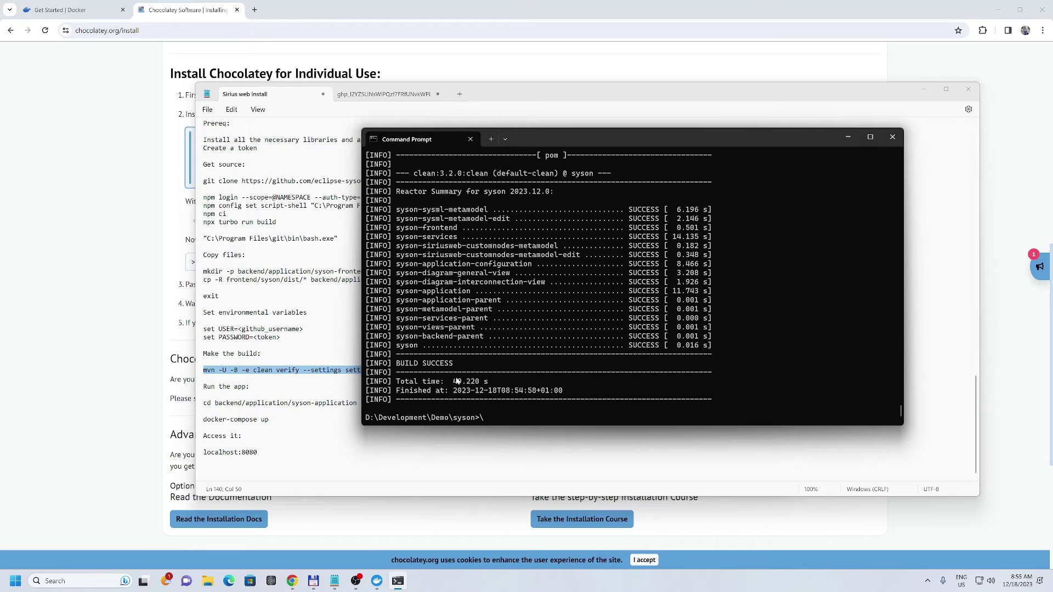
# Step: Build the syson image from backend/application/syson-application and list images showing syson:latest beside postgres
pyautogui.click(265, 403)
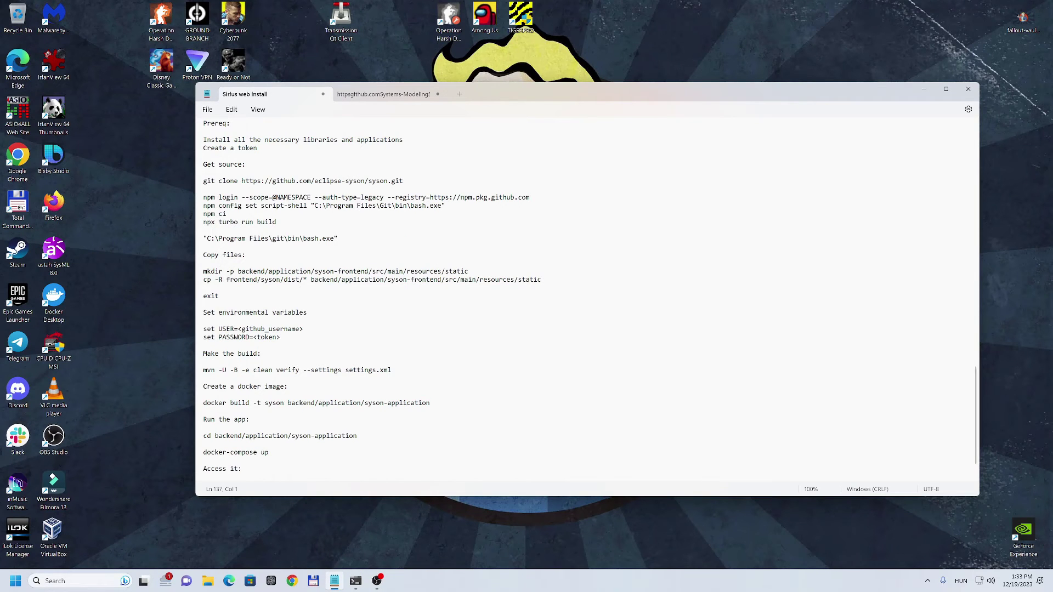
pyautogui.click(355, 581)
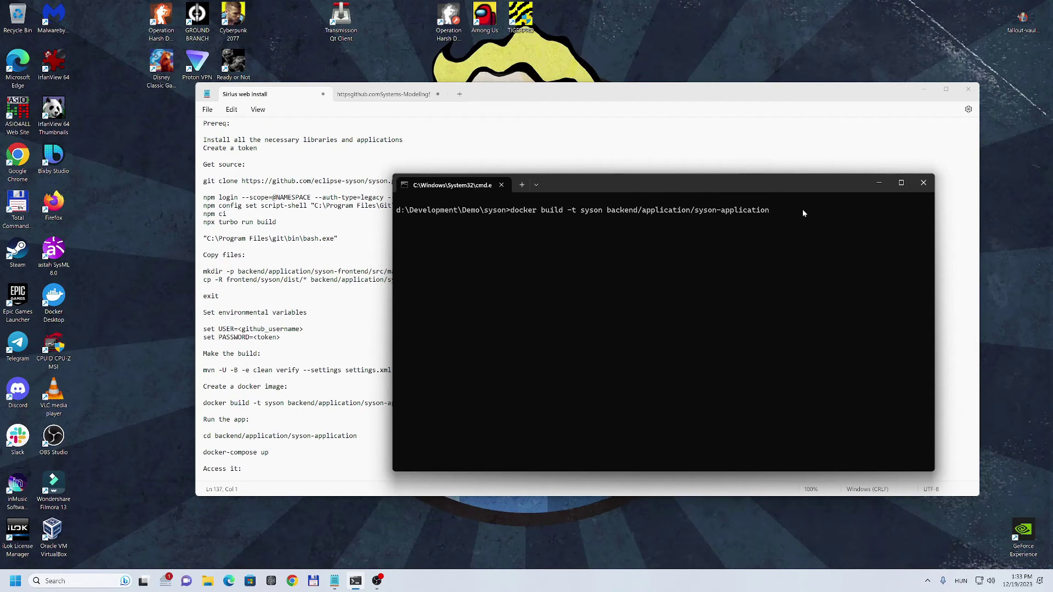
pyautogui.press('Return')
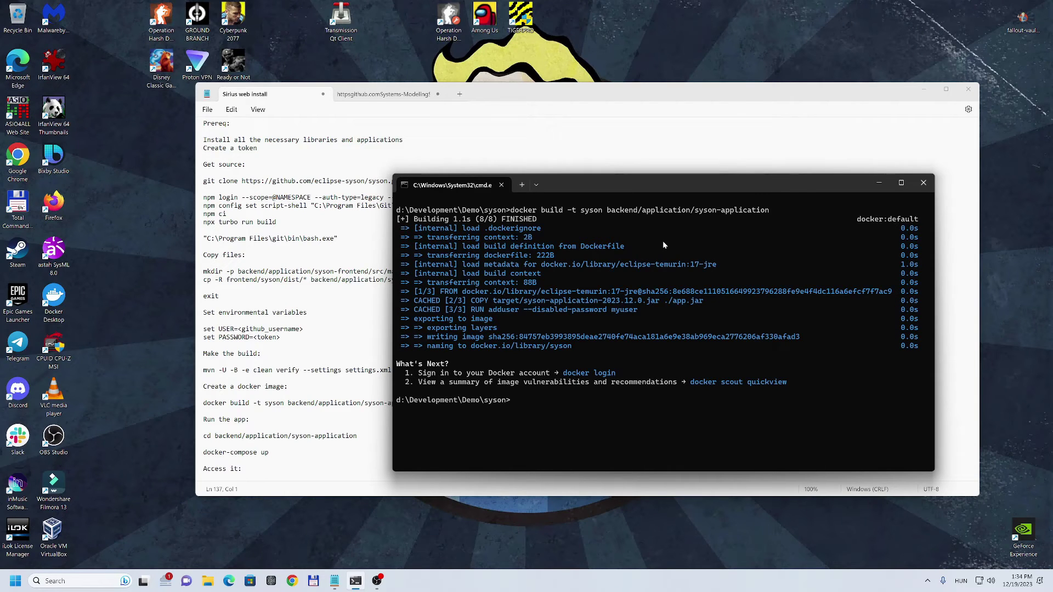
pyautogui.write('docker image ls')
pyautogui.press('Return')
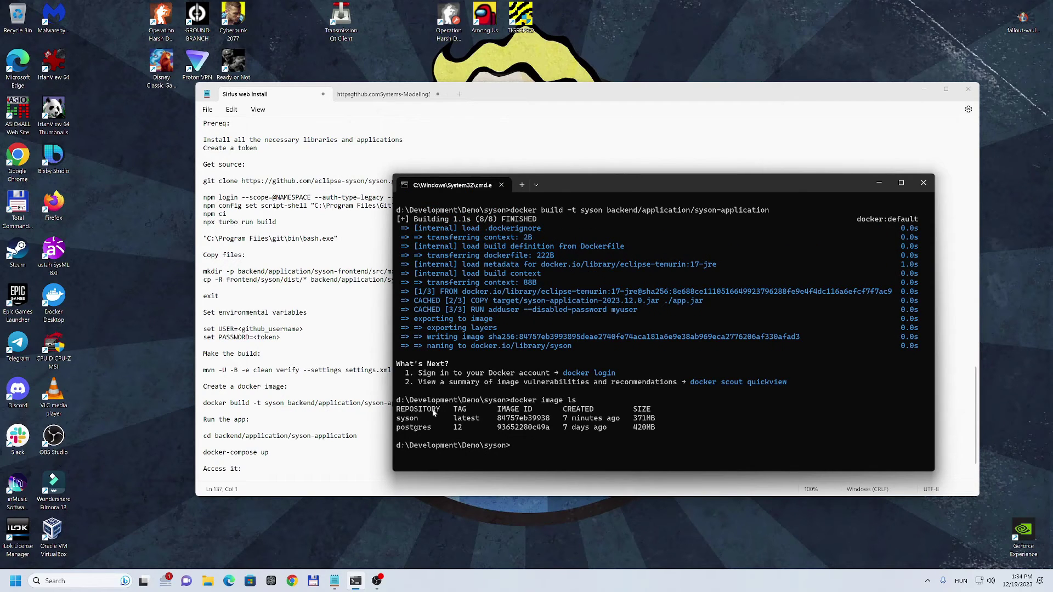
pyautogui.moveTo(614, 181); pyautogui.dragTo(578, 140)
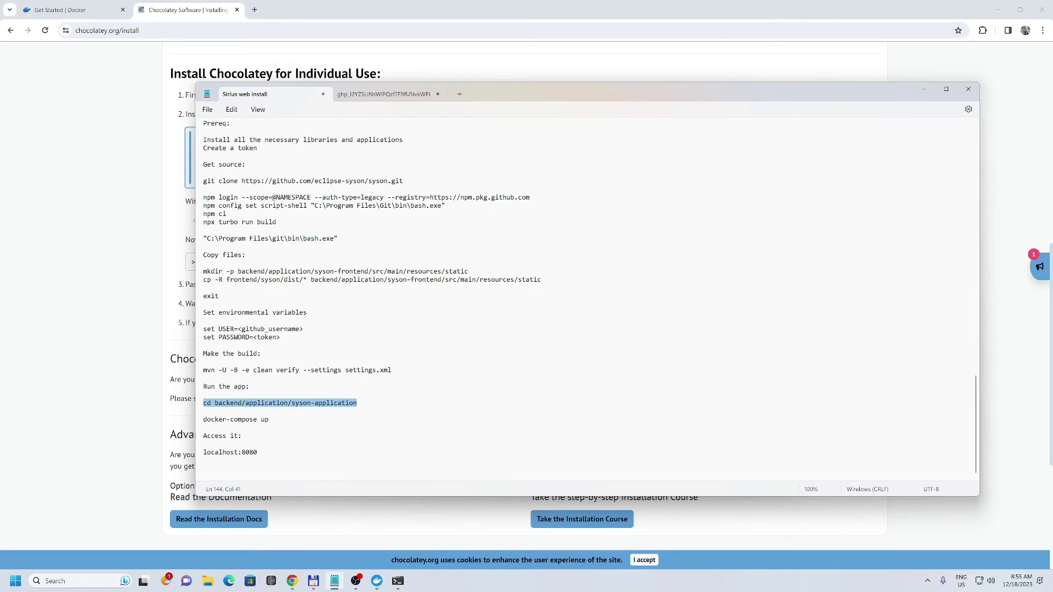
# Step: Change into backend/application/syson-application, fixing a stray leading character in the pasted command
pyautogui.hotkey('alt', 'Tab')
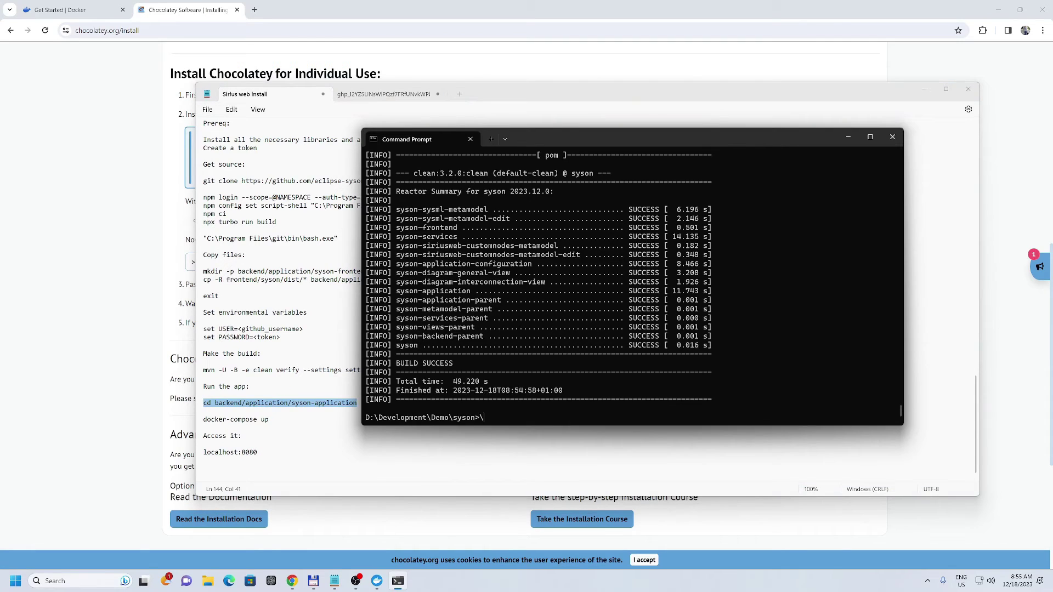
pyautogui.hotkey('ctrl', 'v')
pyautogui.press('Return')
pyautogui.hotkey('ctrl', 'v')
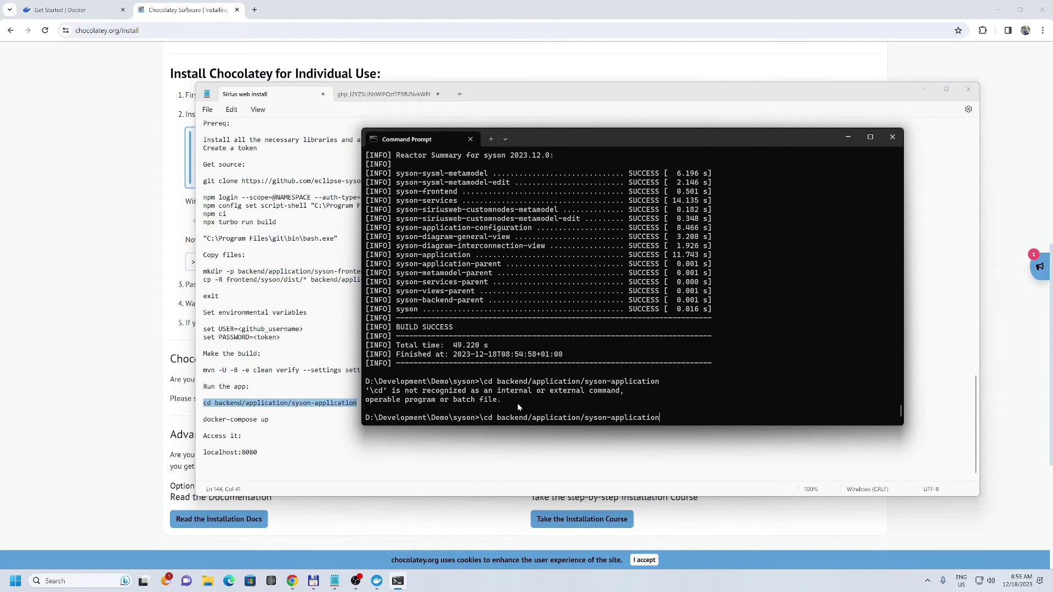
pyautogui.press('Home')
pyautogui.press('Delete')
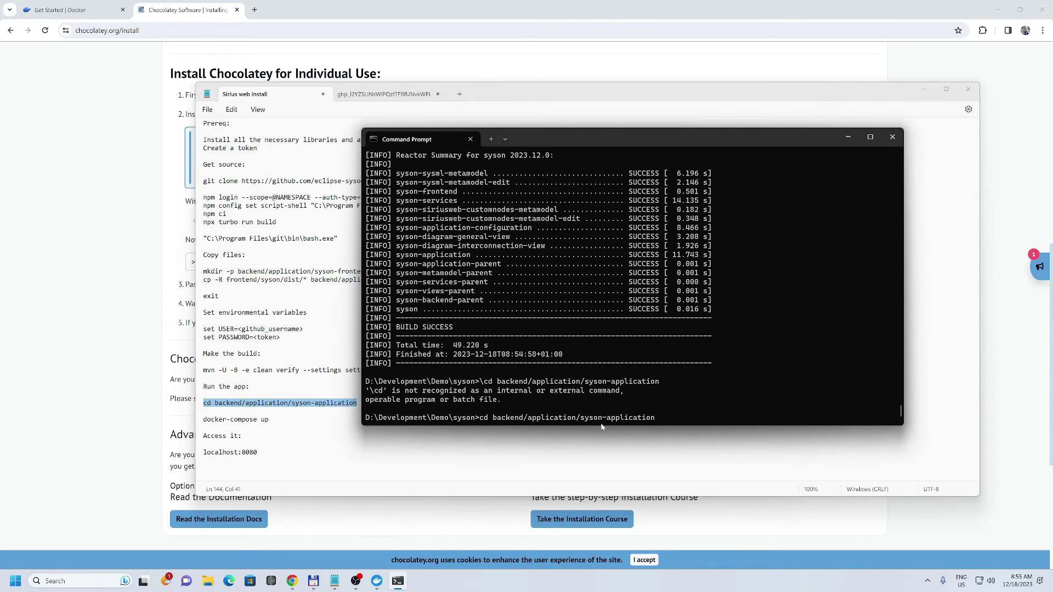
pyautogui.press('Return')
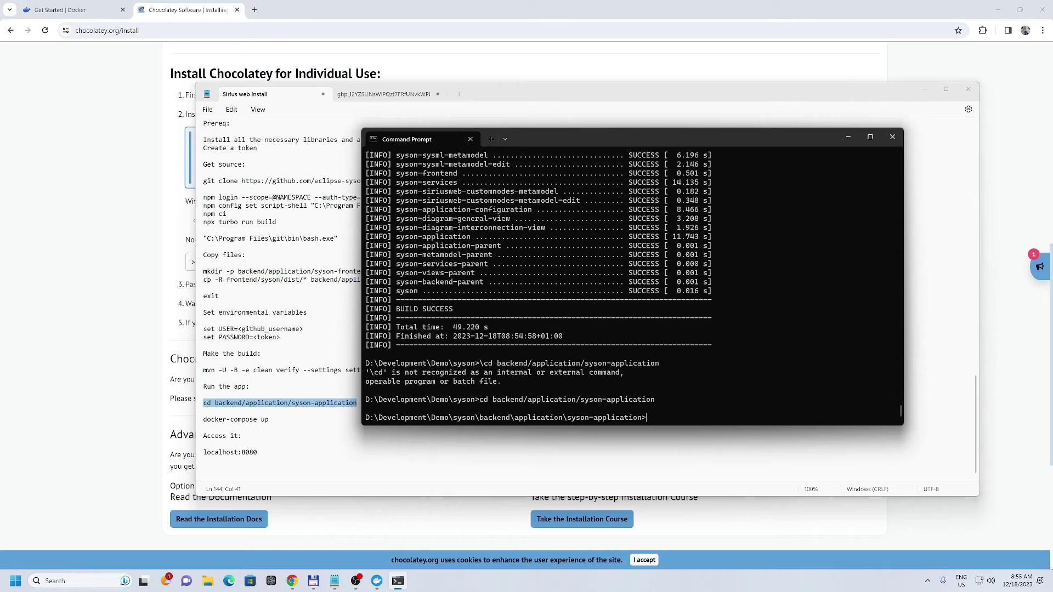
# Step: Run docker-compose up from the notes to start SysON on port 8080
pyautogui.hotkey('alt', 'Tab')
pyautogui.press('Down')
pyautogui.press('Down')
pyautogui.press('Home')
pyautogui.hotkey('shift', 'End')
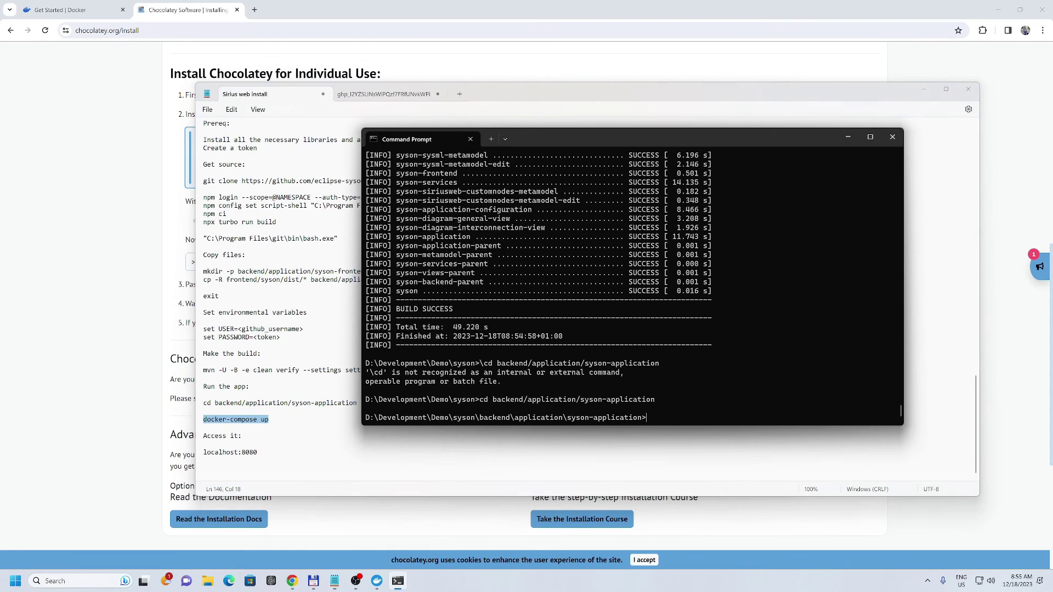
pyautogui.hotkey('alt', 'Tab')
pyautogui.hotkey('ctrl', 'v')
pyautogui.press('Return')
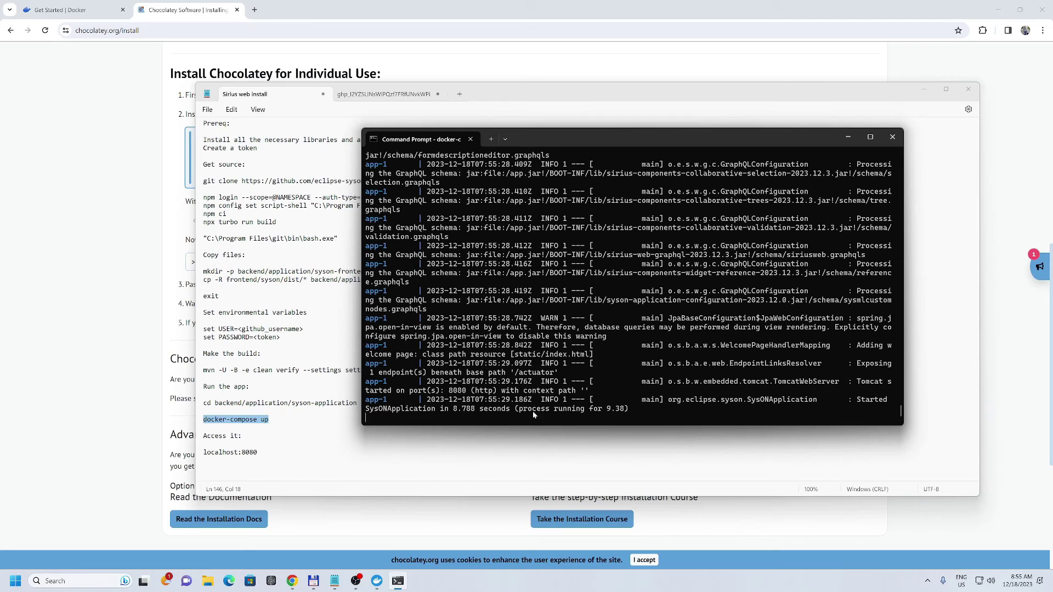
# Step: Copy the localhost:8080 address from the notes in Notepad
pyautogui.click(254, 453)
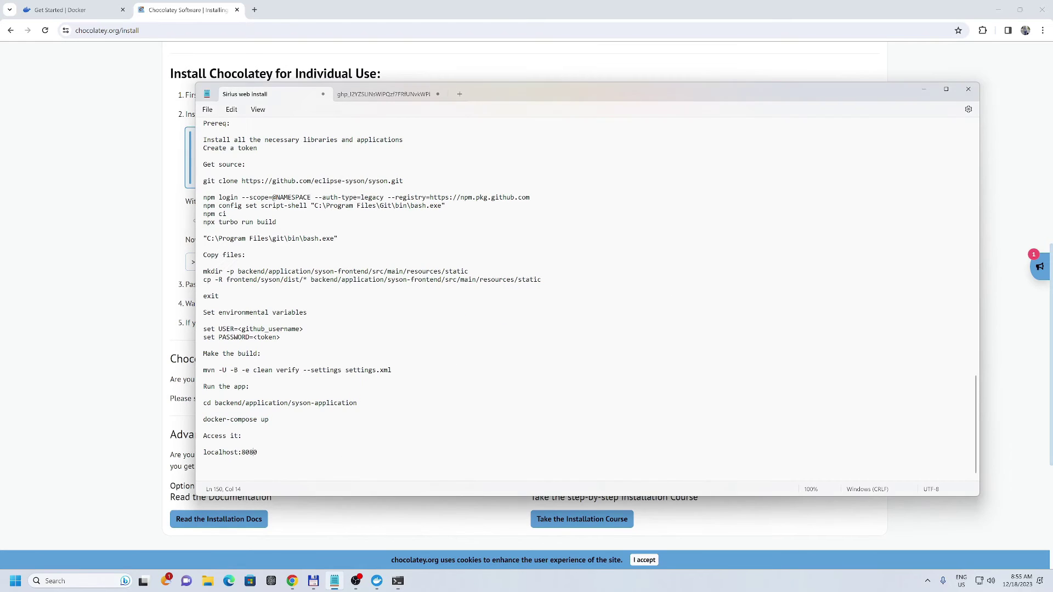
pyautogui.hotkey('shift', 'End')
pyautogui.hotkey('ctrl', 'c')
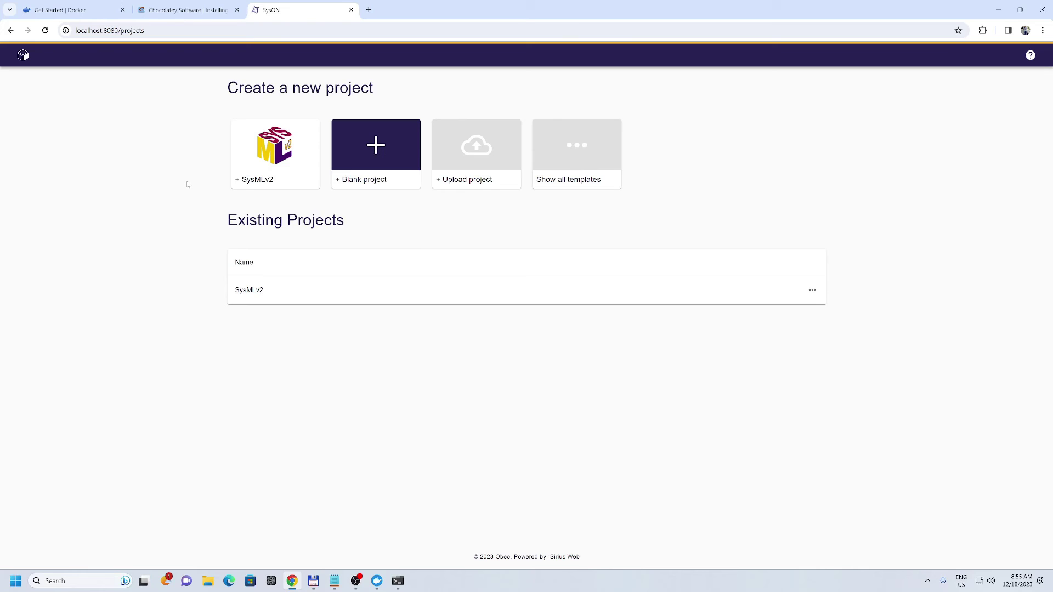
# Step: Create a SysMLv2 project and add a first PartDefinition to the General View
pyautogui.click(270, 157)
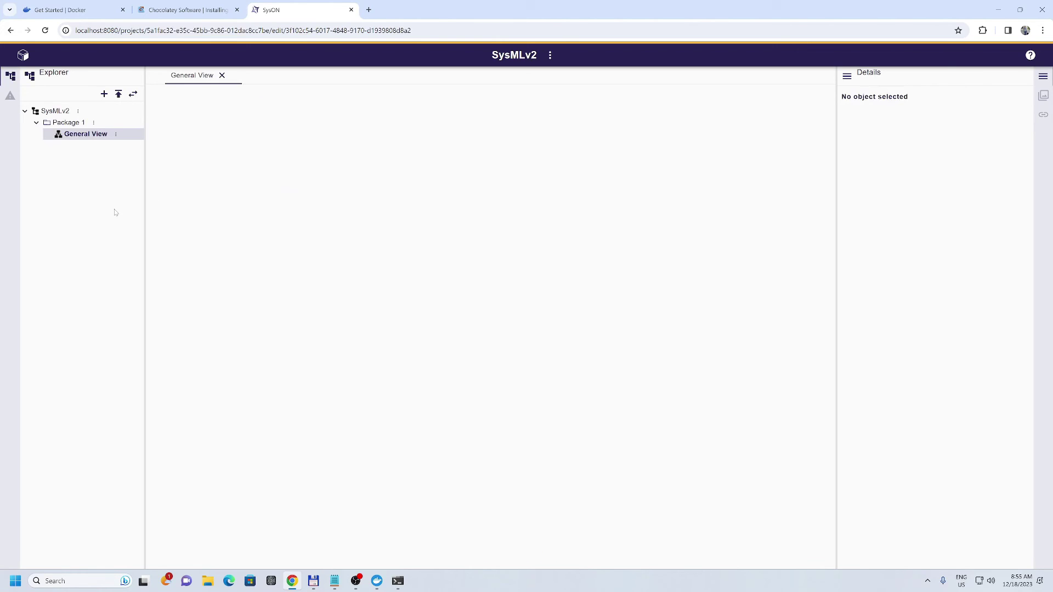
pyautogui.click(237, 156)
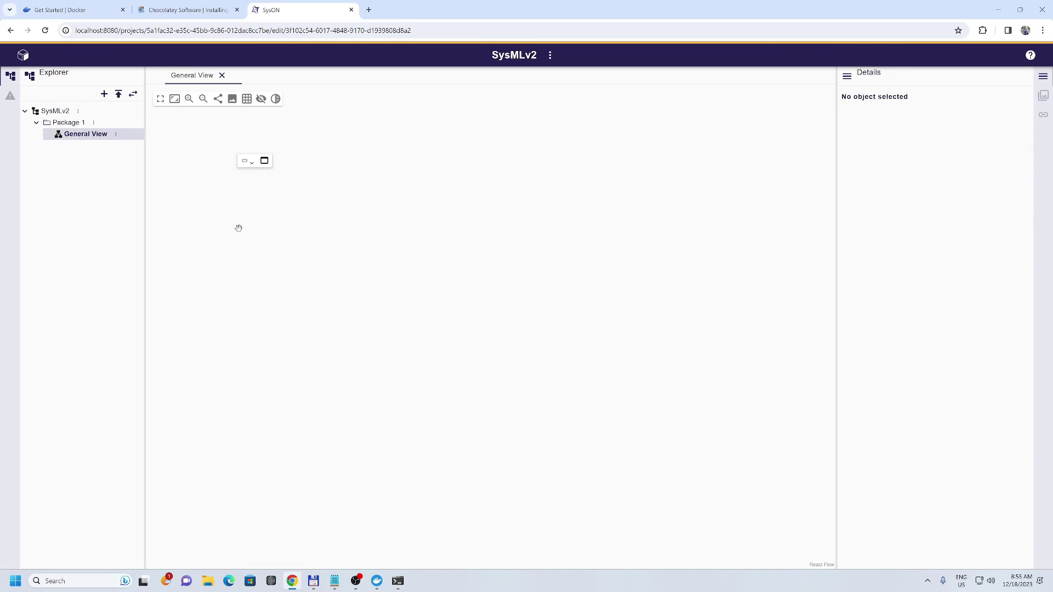
pyautogui.click(252, 164)
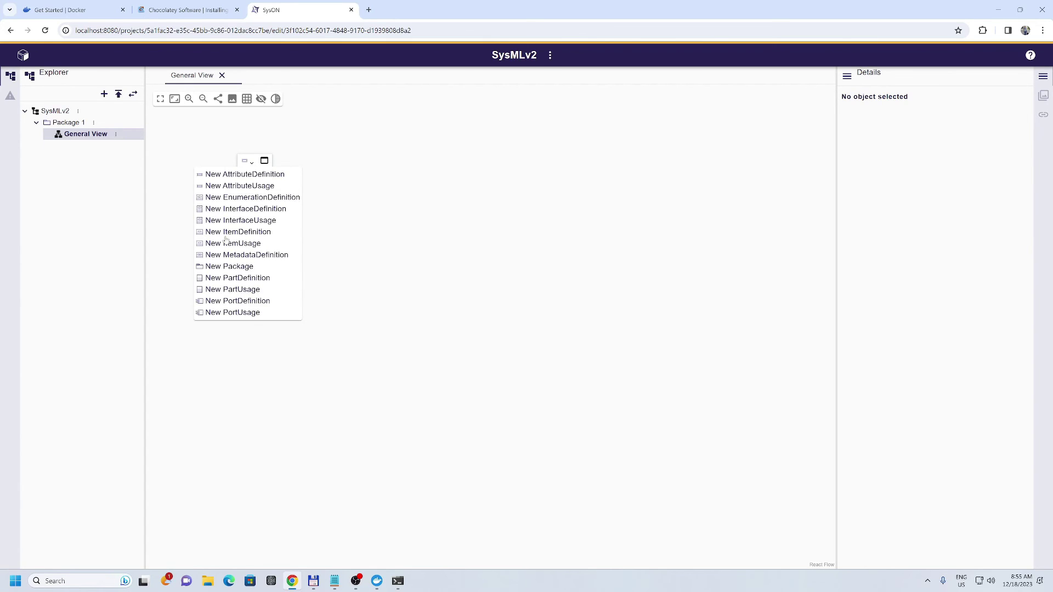
pyautogui.click(243, 278)
# Step: Add a second PartDefinition and place it beside the first
pyautogui.click(215, 254)
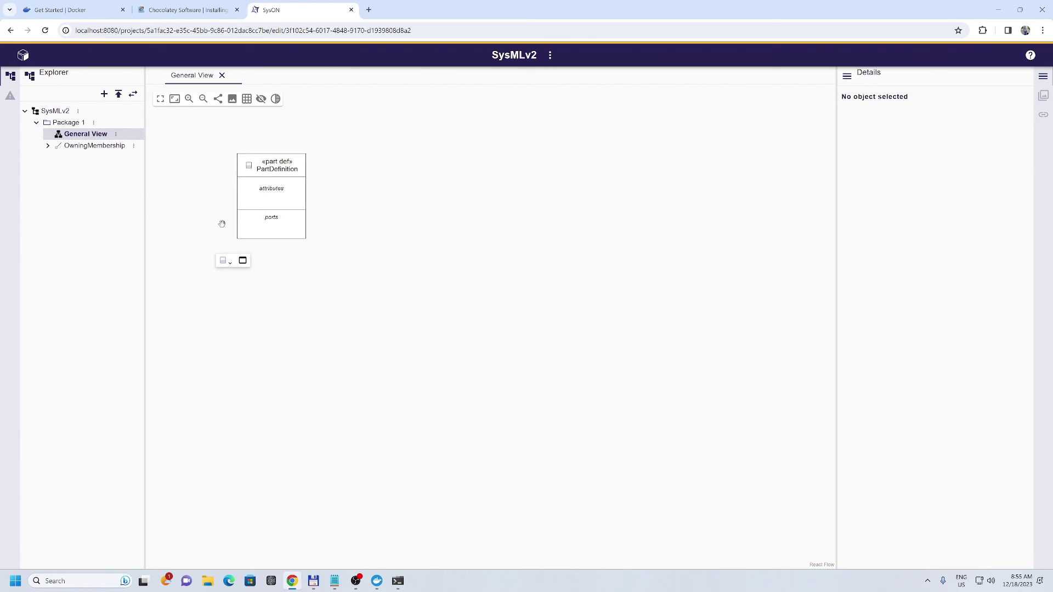
pyautogui.click(380, 170)
pyautogui.click(390, 182)
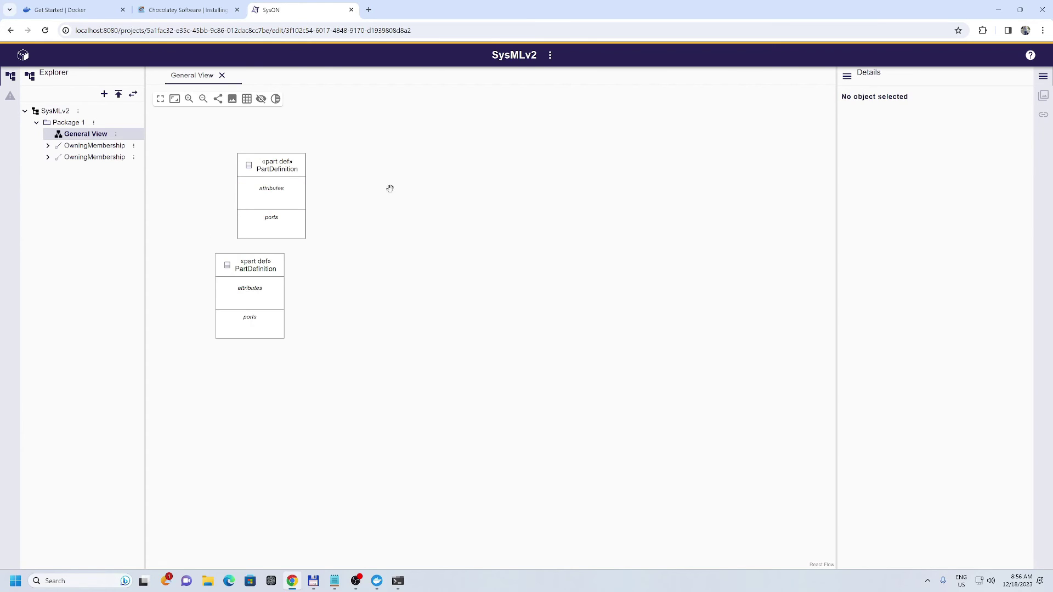
pyautogui.click(248, 272)
pyautogui.moveTo(415, 169); pyautogui.dragTo(338, 166)
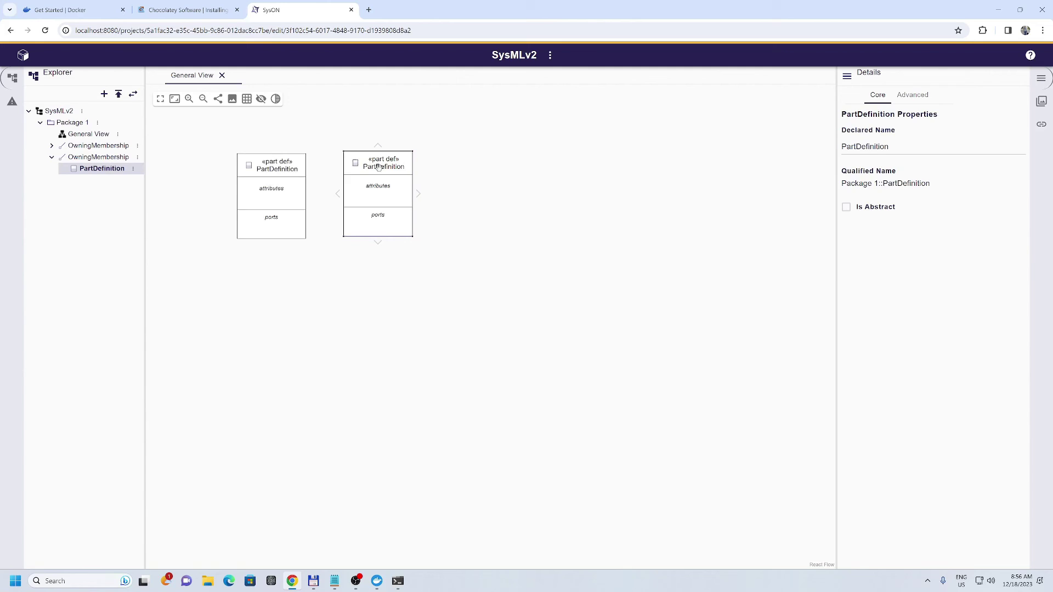
# Step: Add a PartUsage on the right and link the second PartDefinition to it
pyautogui.click(526, 158)
pyautogui.click(542, 164)
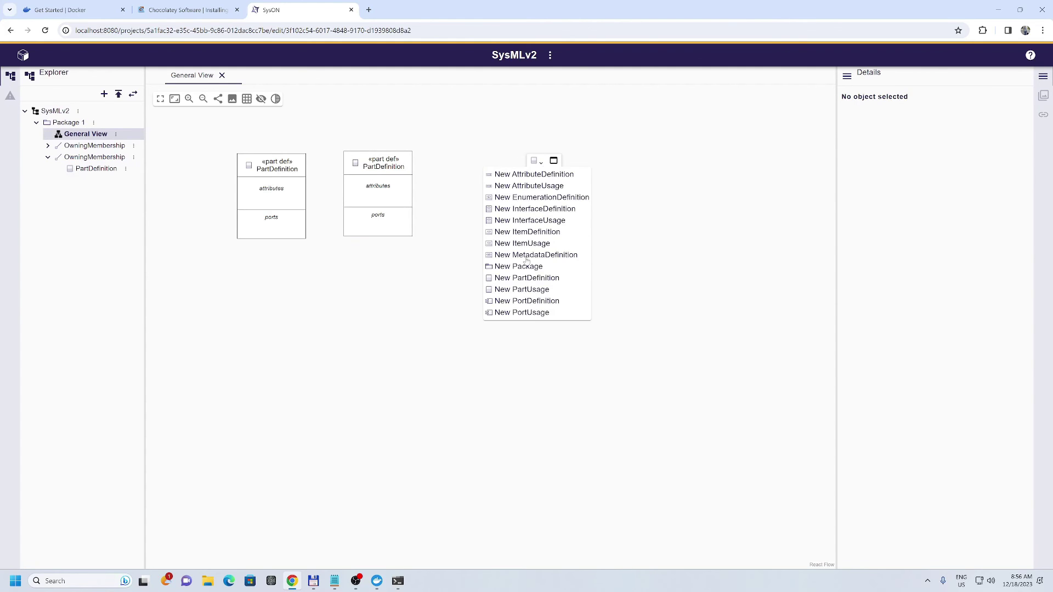
pyautogui.click(517, 294)
pyautogui.moveTo(539, 176); pyautogui.dragTo(511, 209)
pyautogui.click(384, 176)
pyautogui.moveTo(423, 196); pyautogui.dragTo(520, 260)
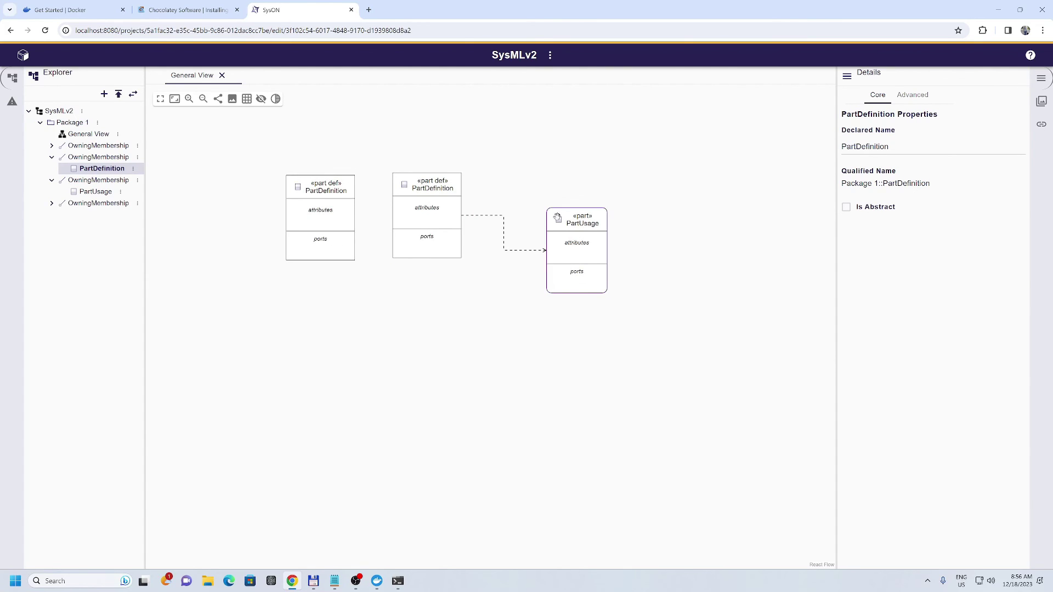
pyautogui.moveTo(564, 219); pyautogui.dragTo(551, 183)
# Step: Add an attribute to the second PartDefinition and rename it to 'name'
pyautogui.click(428, 222)
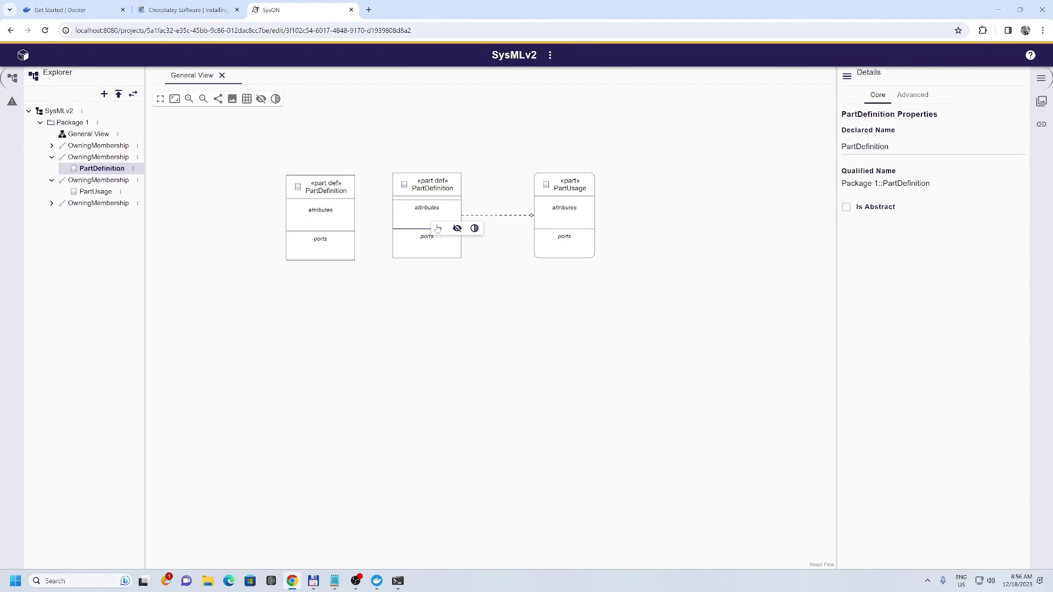
pyautogui.click(436, 223)
pyautogui.click(432, 223)
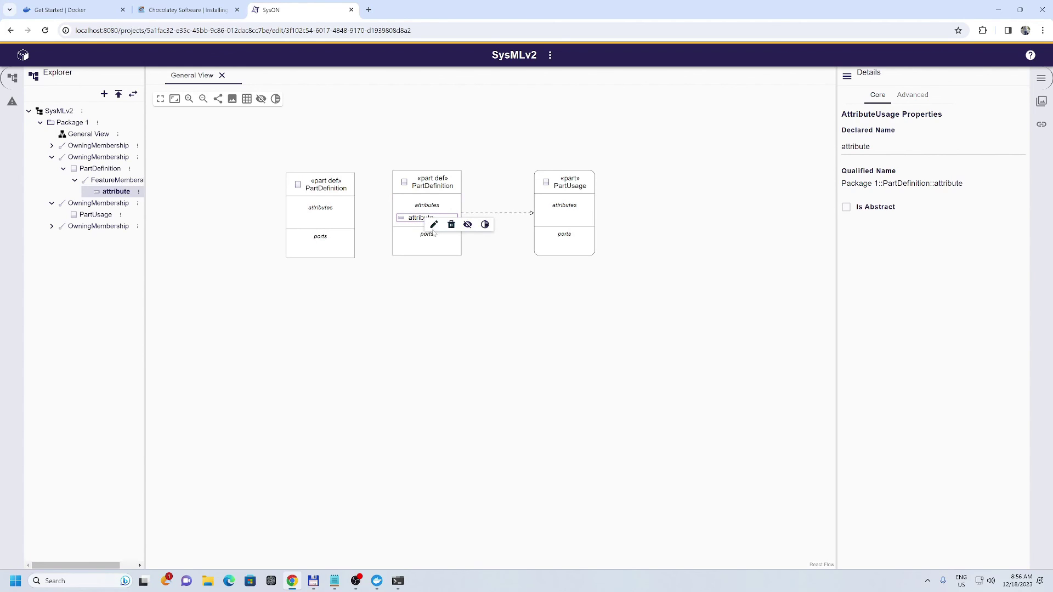
pyautogui.click(434, 225)
pyautogui.write('name>')
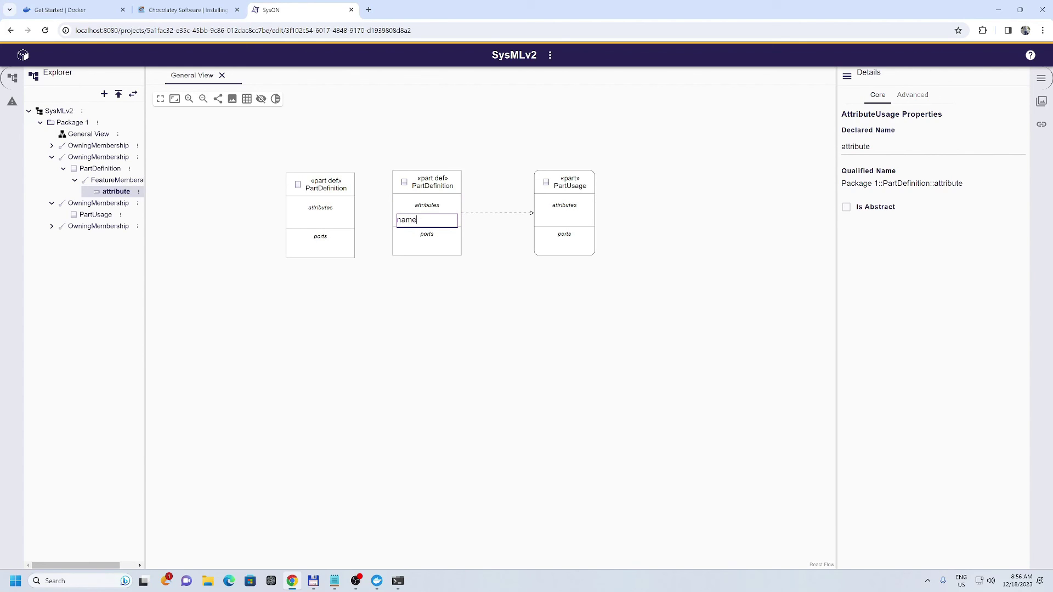
pyautogui.press('Return')
pyautogui.click(418, 219)
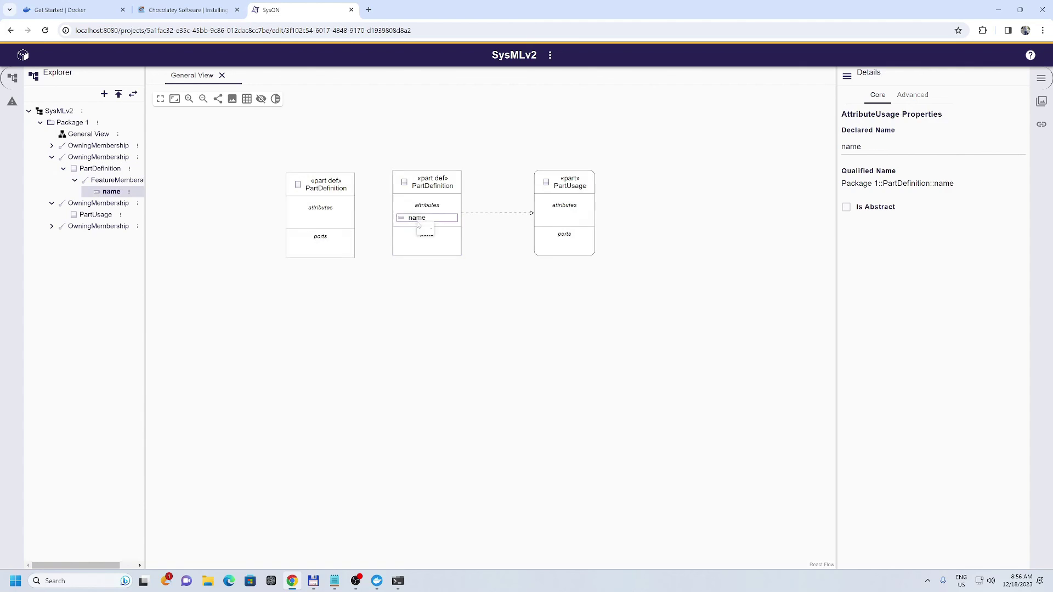
pyautogui.click(370, 291)
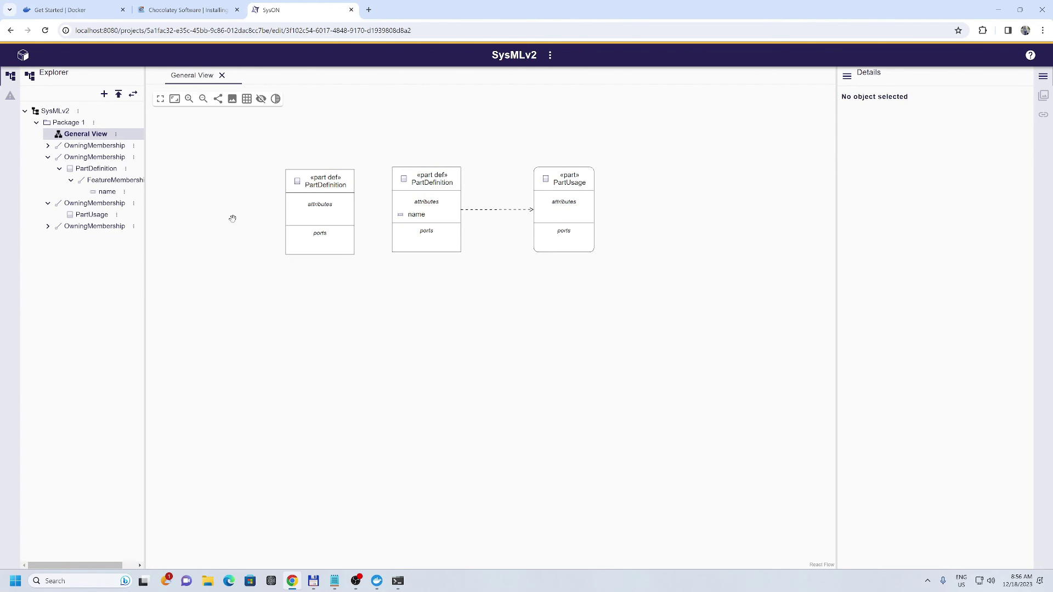
# Step: Nudge the left PartDefinition slightly up and left, then clear the selection
pyautogui.moveTo(314, 180); pyautogui.dragTo(301, 173)
pyautogui.click(220, 235)
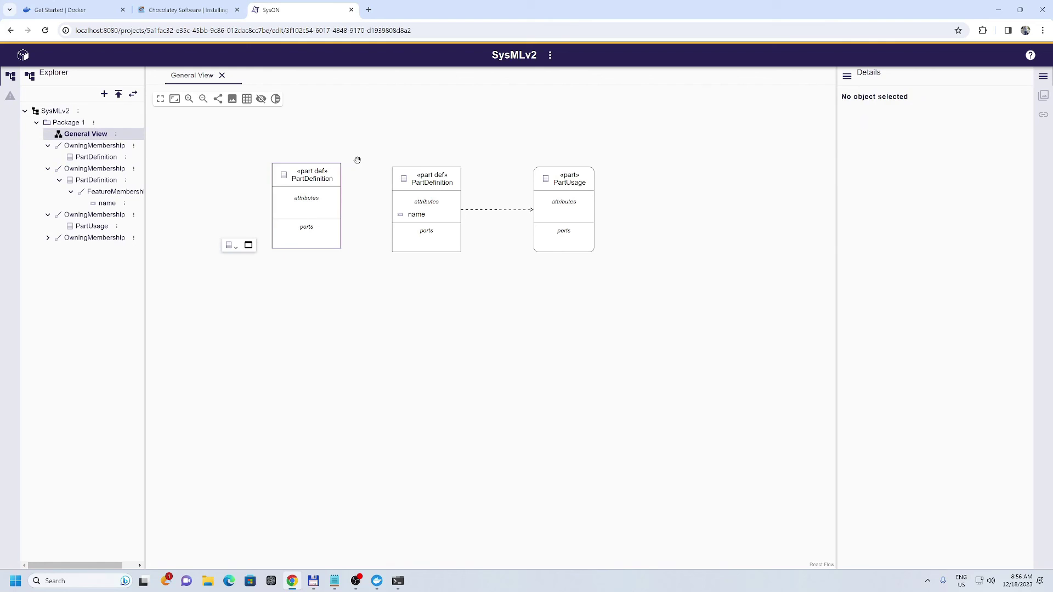
pyautogui.click(284, 280)
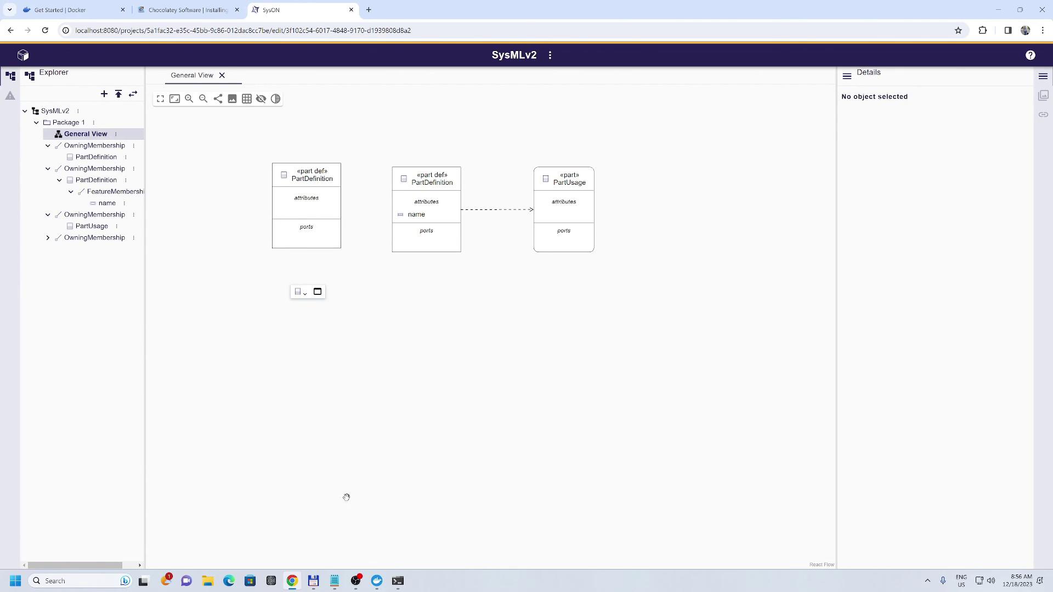
pyautogui.moveTo(398, 581)
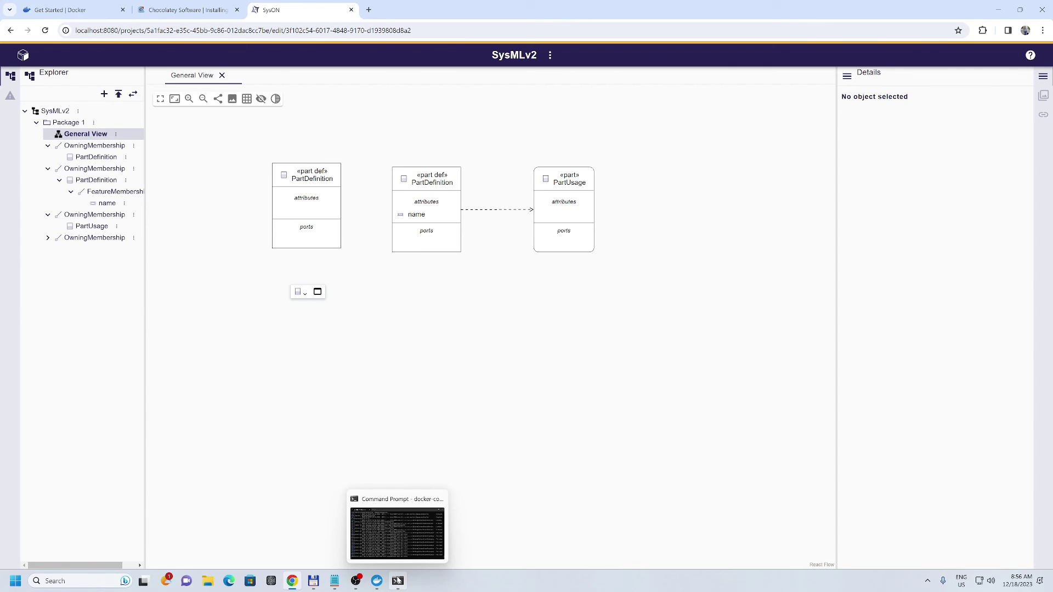